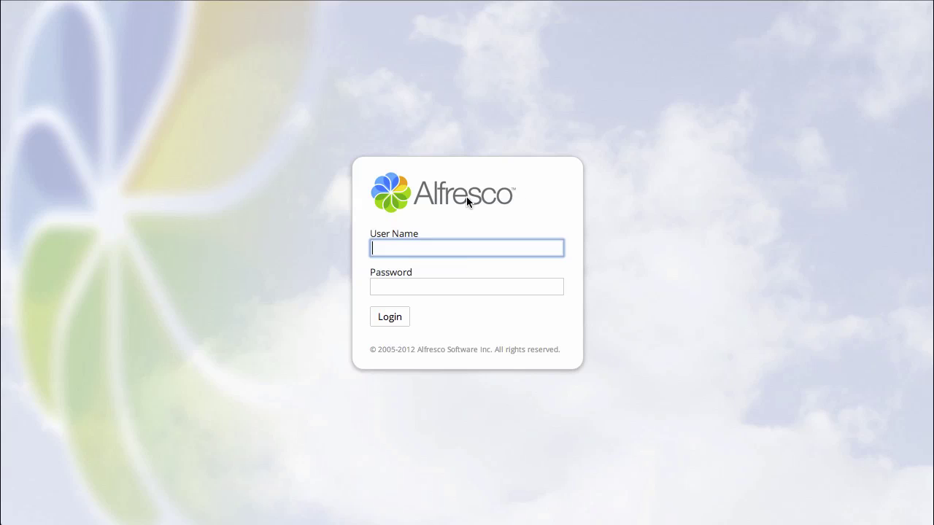
# Step: Sign in to Alfresco Share with the initiator account's user name and password
pyautogui.press('Tab')
pyautogui.write('*****')
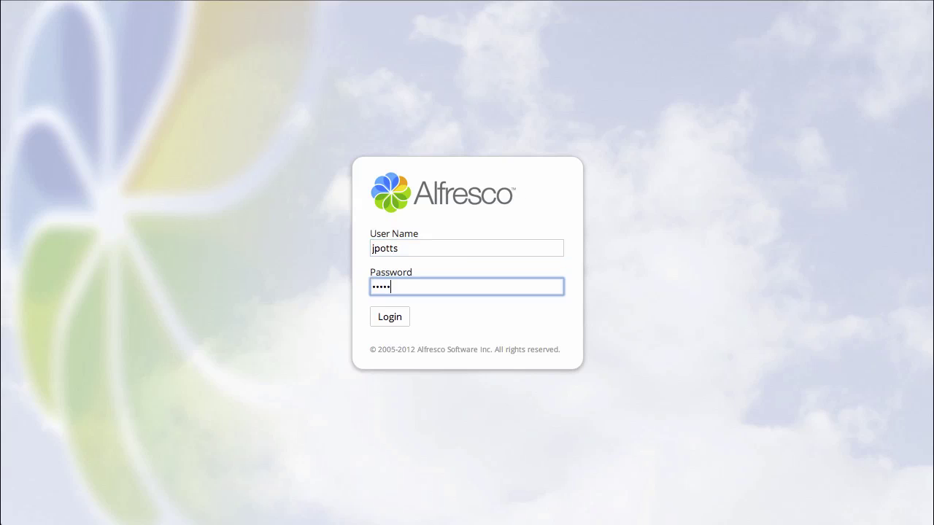
pyautogui.write('***')
pyautogui.press('Return')
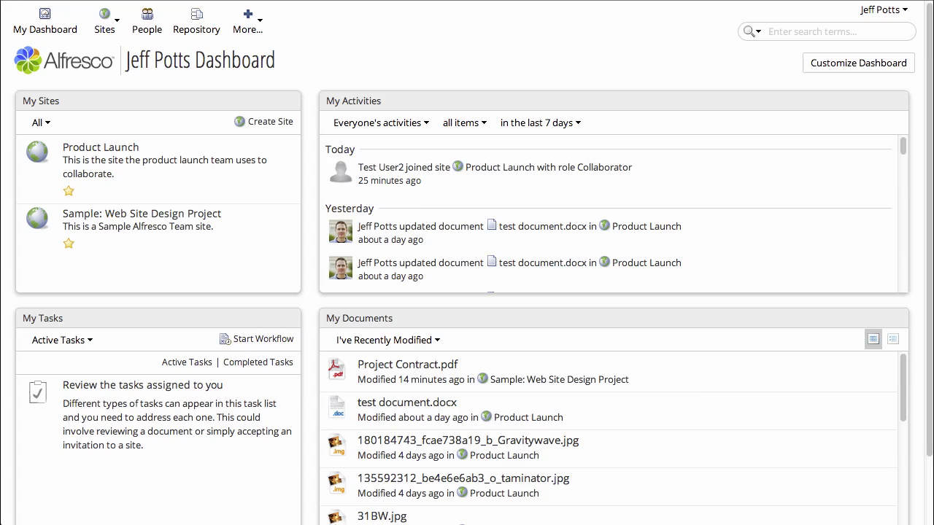
# Step: Open Project Library > Budget Files in the Sample: Web Site Design Project site and expand budget.xls's extra actions
pyautogui.click(181, 214)
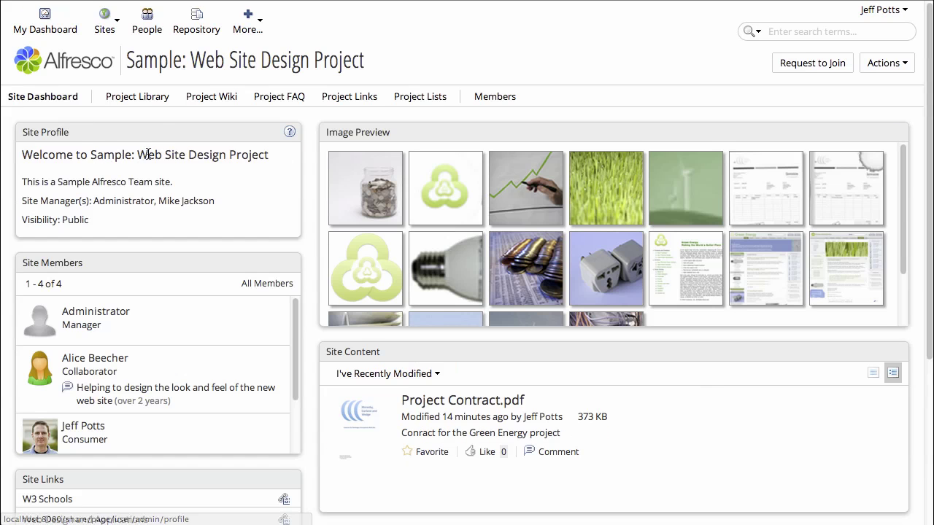
pyautogui.click(148, 101)
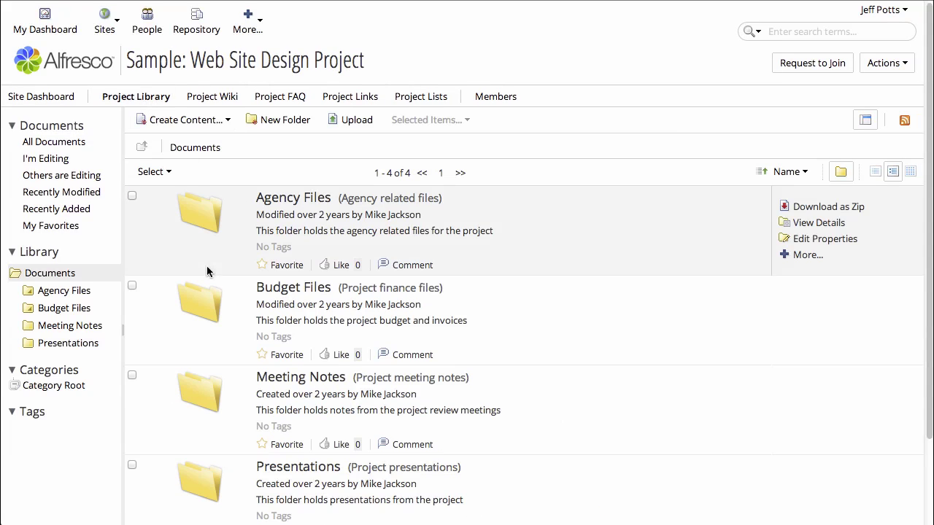
pyautogui.click(272, 290)
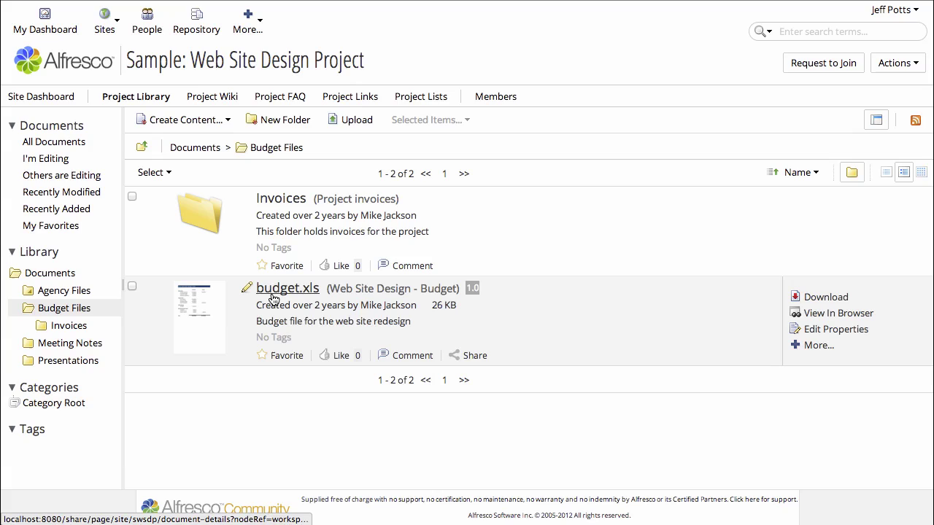
pyautogui.click(819, 347)
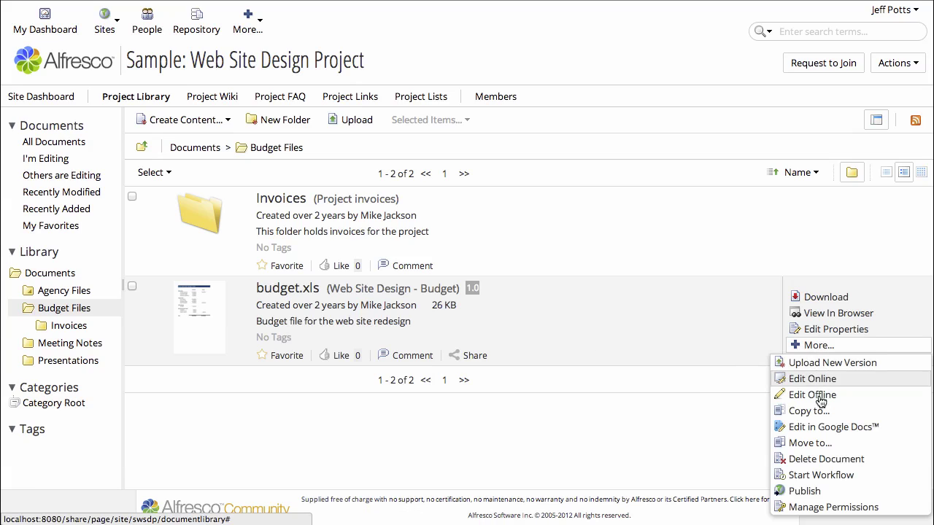
# Step: Start an Adhoc Workflow on budget.xls with the message 'Please take a look at this when you have a chance'
pyautogui.click(831, 475)
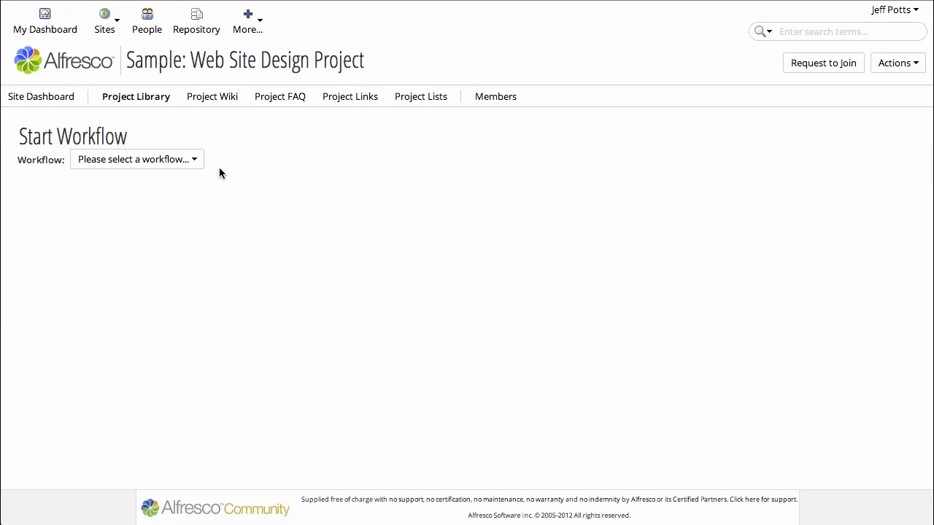
pyautogui.click(200, 164)
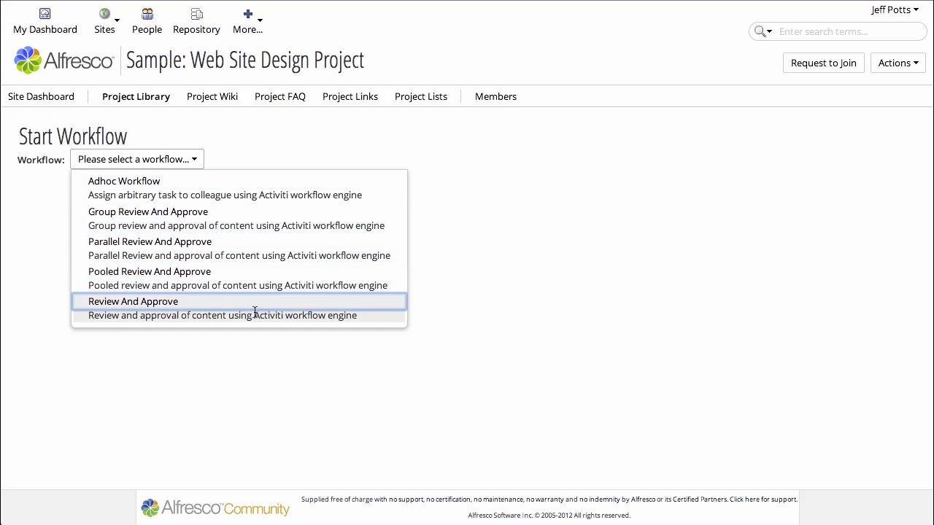
pyautogui.click(279, 184)
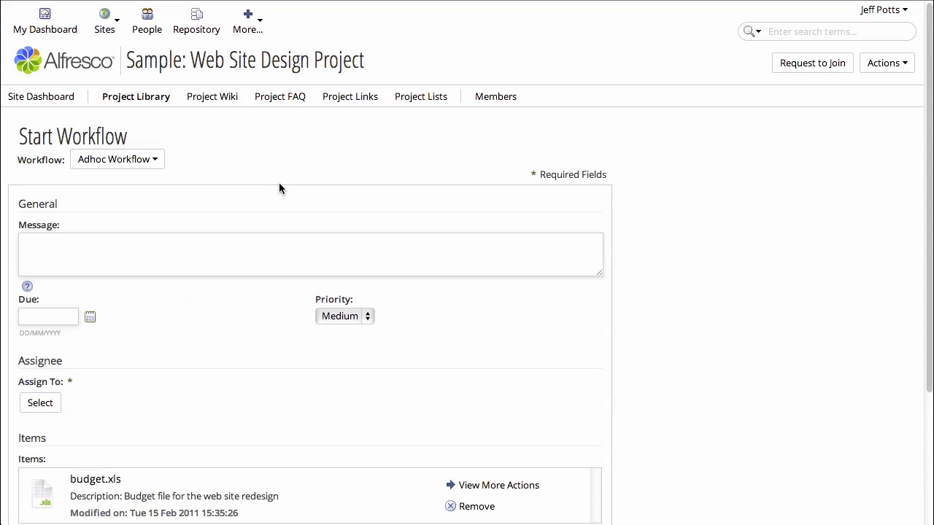
pyautogui.click(252, 253)
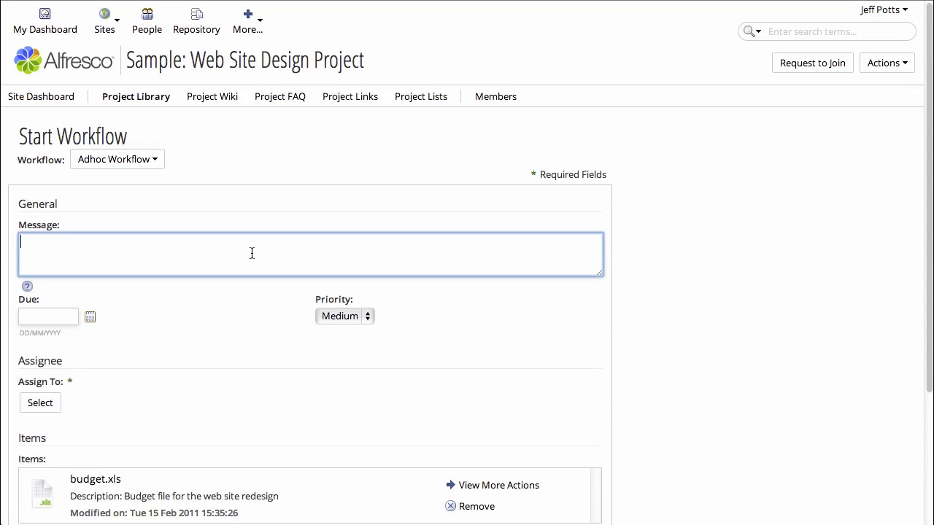
pyautogui.write('Please take a look at this when ')
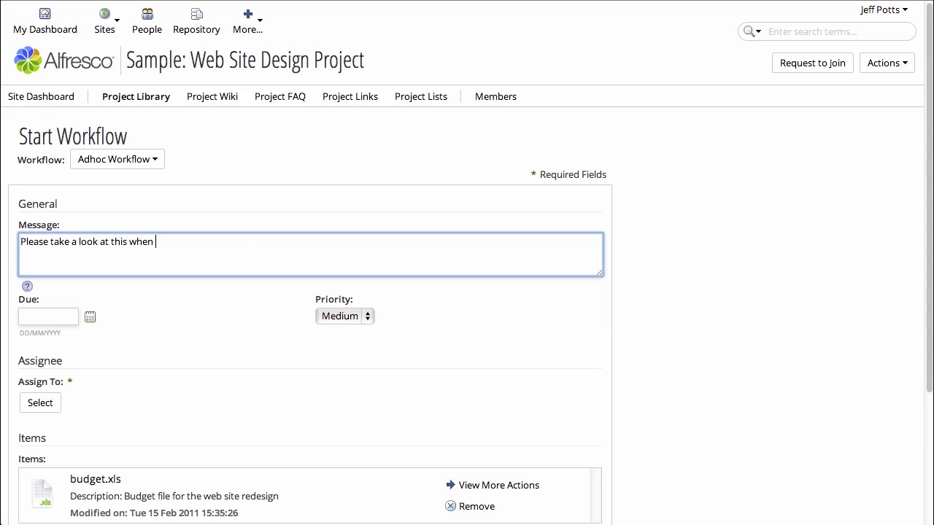
pyautogui.write('you have a chance')
# Step: Set the due date to 15 June 2013 and the priority to High
pyautogui.click(46, 312)
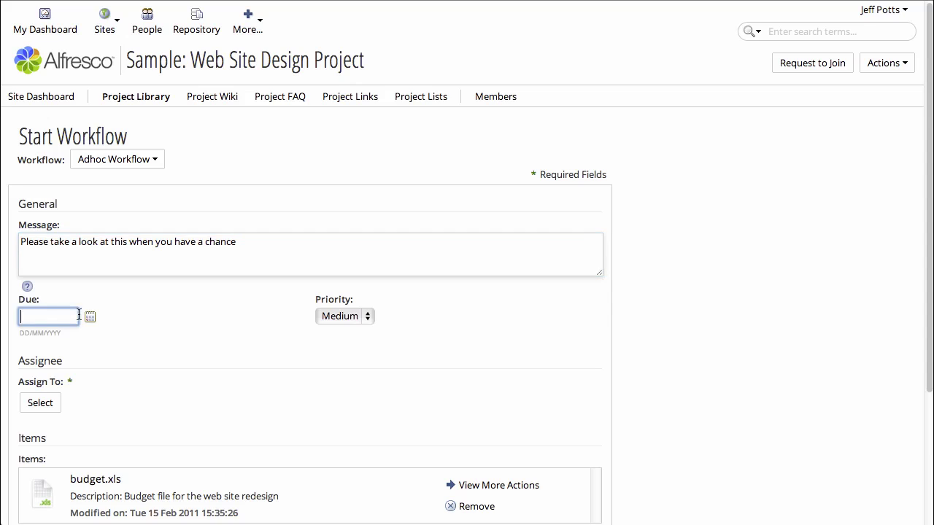
pyautogui.click(90, 316)
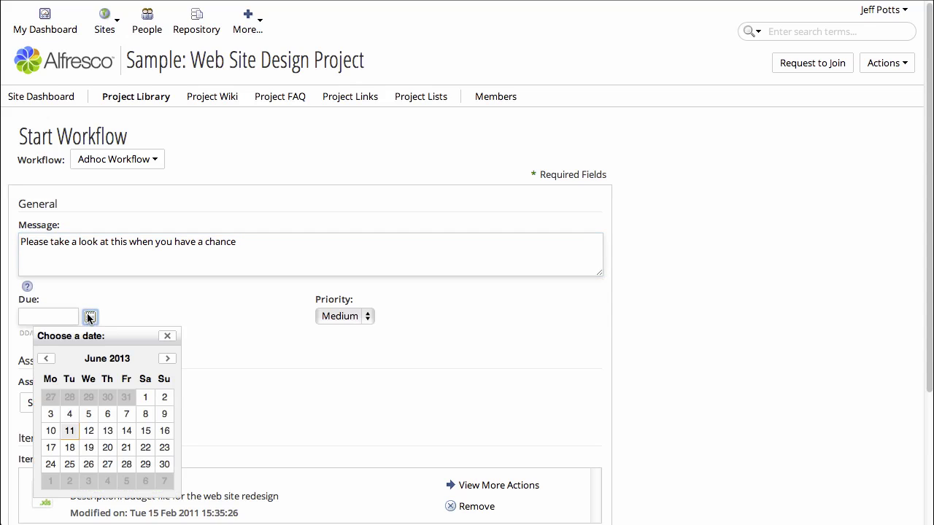
pyautogui.click(145, 430)
pyautogui.click(343, 317)
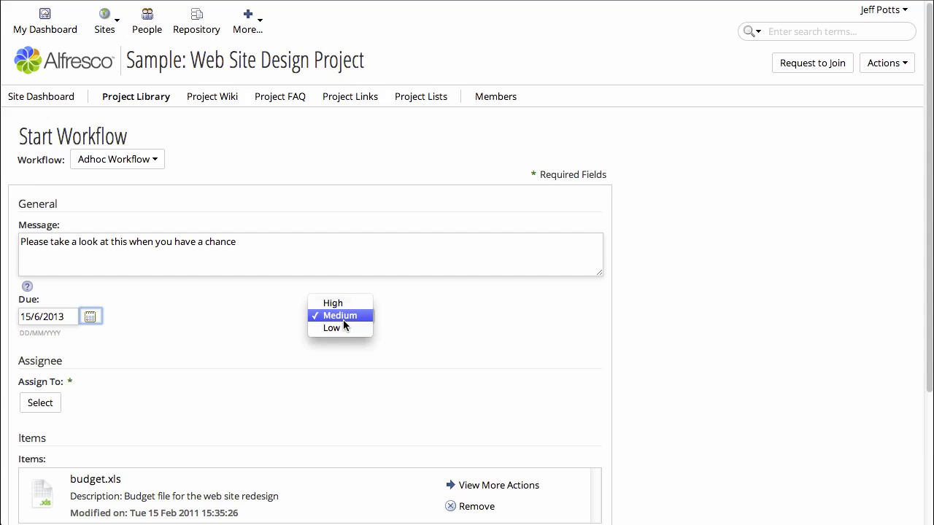
pyautogui.click(333, 303)
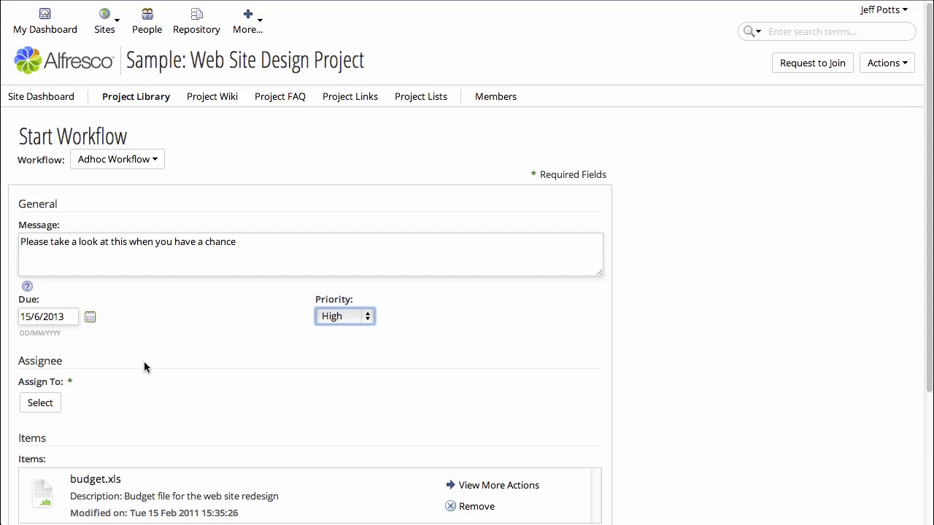
# Step: Search 'test' and assign the first test user to the task
pyautogui.click(40, 406)
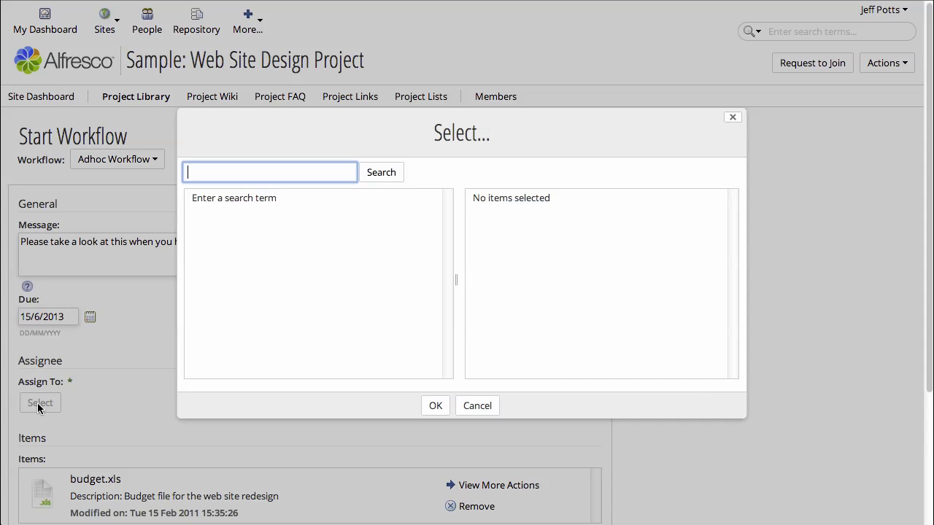
pyautogui.write('test')
pyautogui.press('Return')
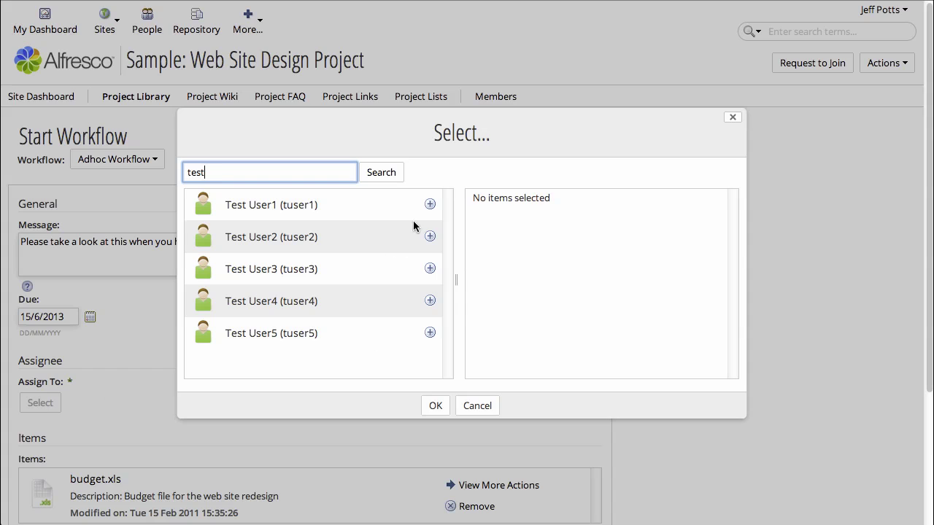
pyautogui.click(430, 205)
pyautogui.click(434, 406)
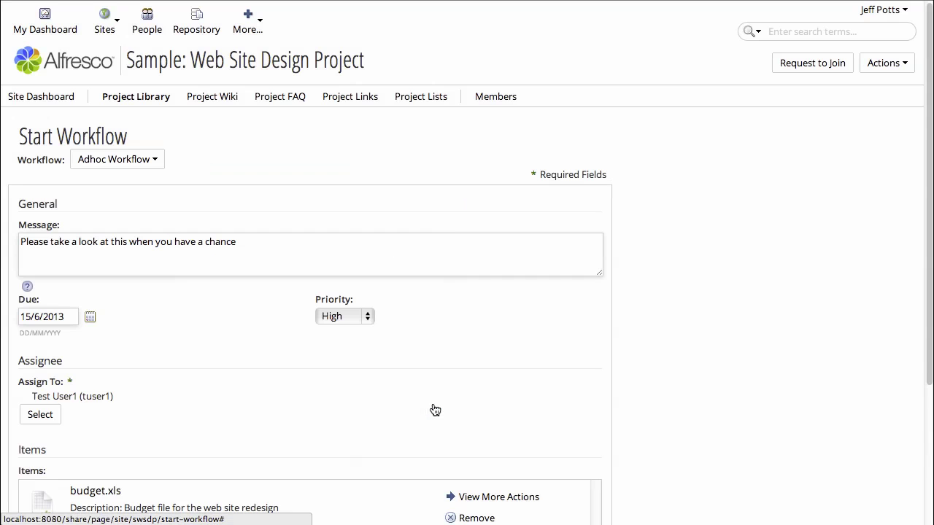
pyautogui.scroll(-3, 284, 416)
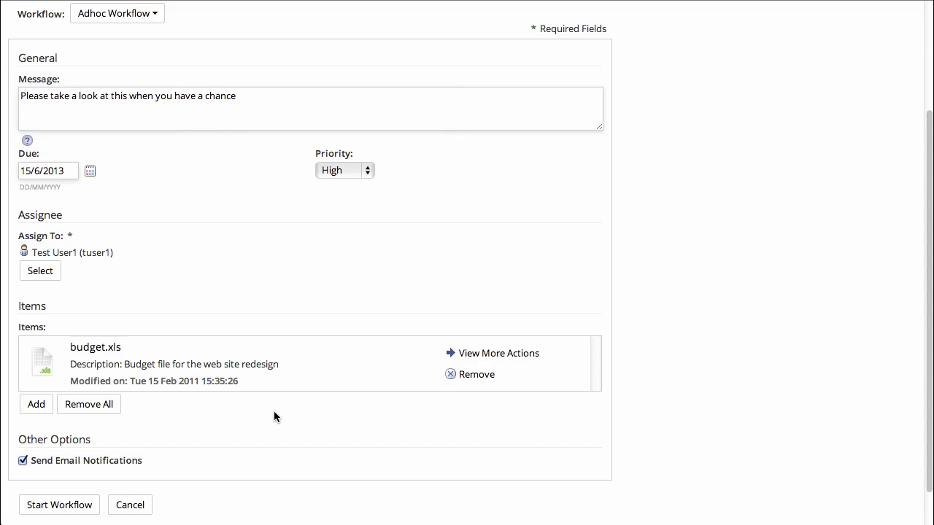
pyautogui.scroll(-1, 274, 411)
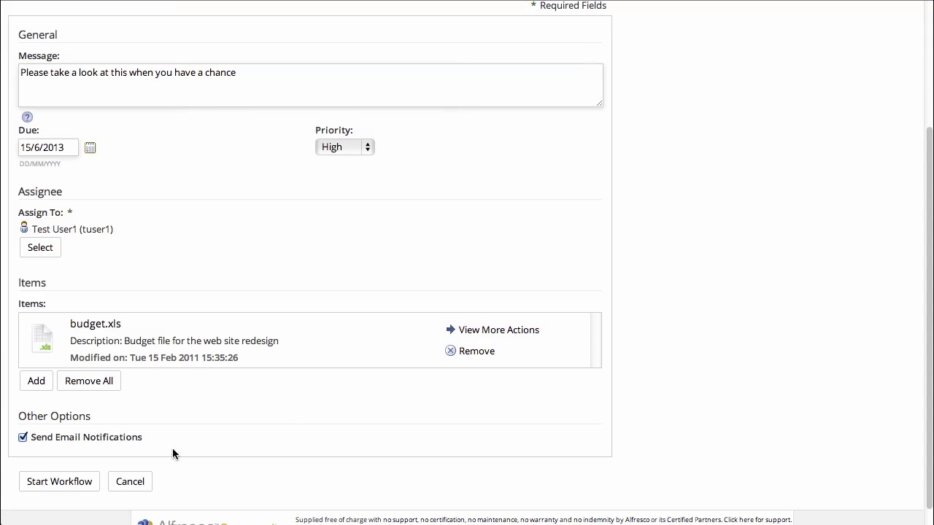
# Step: Launch the Adhoc Workflow and open the budget.xls document details
pyautogui.click(71, 481)
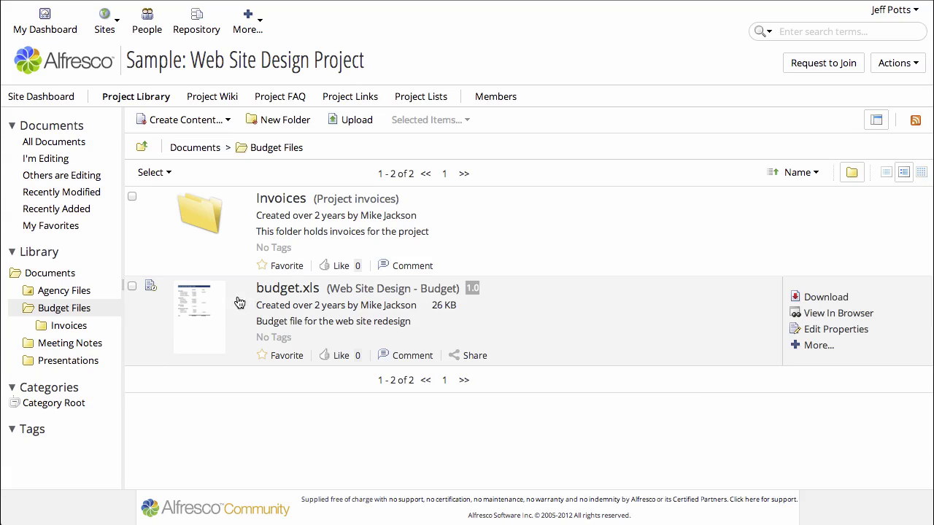
pyautogui.click(268, 291)
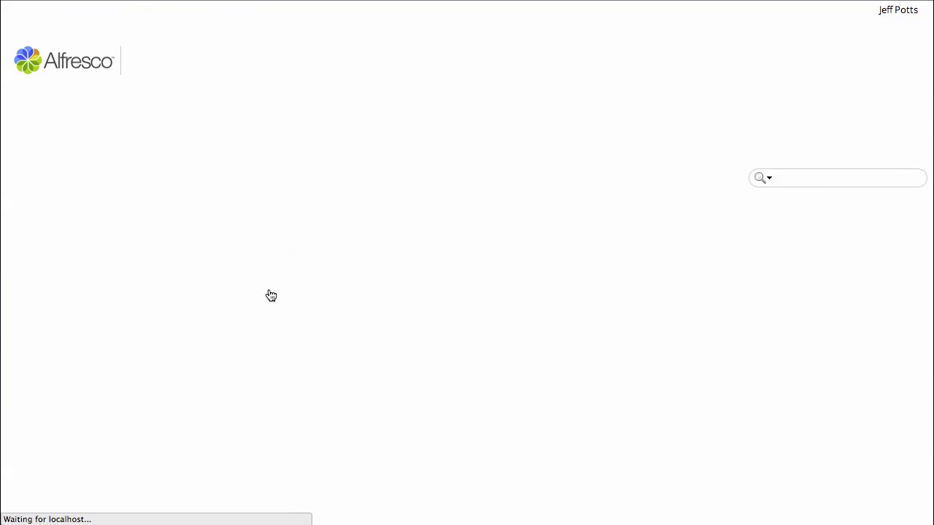
pyautogui.scroll(-8, 745, 376)
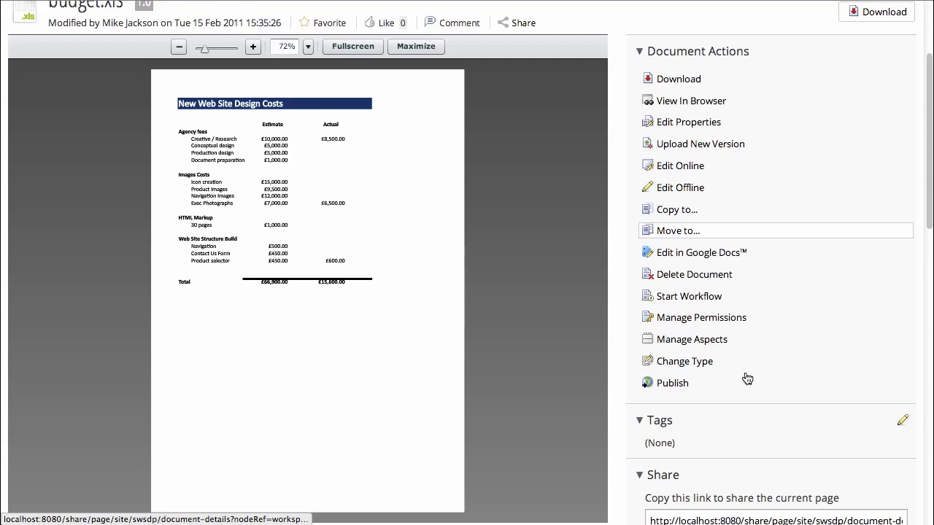
pyautogui.scroll(-8, 745, 377)
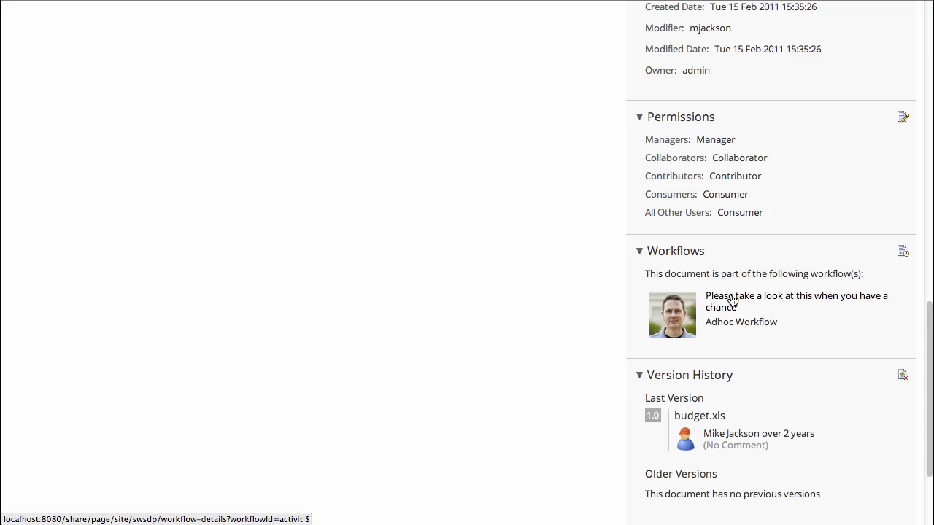
# Step: Open the new workflow's details, view its process diagram, then return to the Workflow Summary top
pyautogui.click(732, 301)
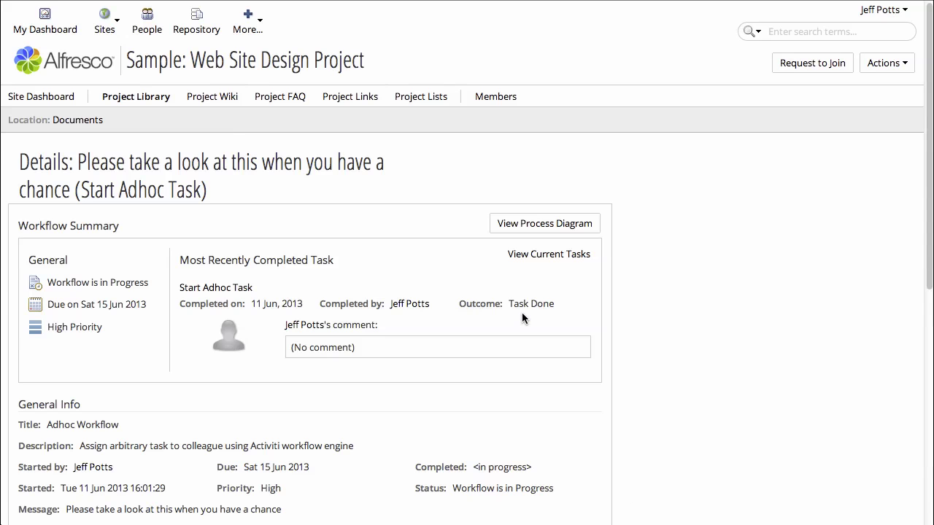
pyautogui.scroll(-6, 512, 365)
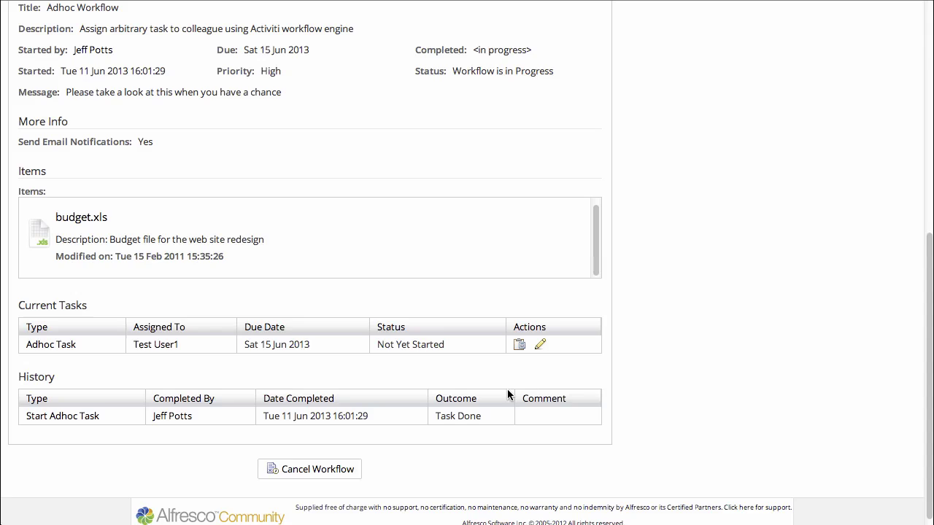
pyautogui.scroll(5, 508, 394)
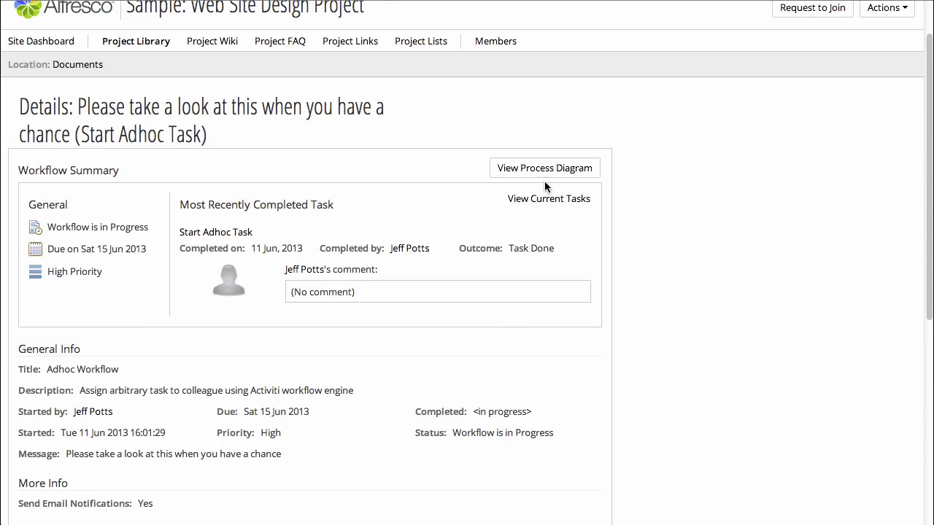
pyautogui.click(547, 172)
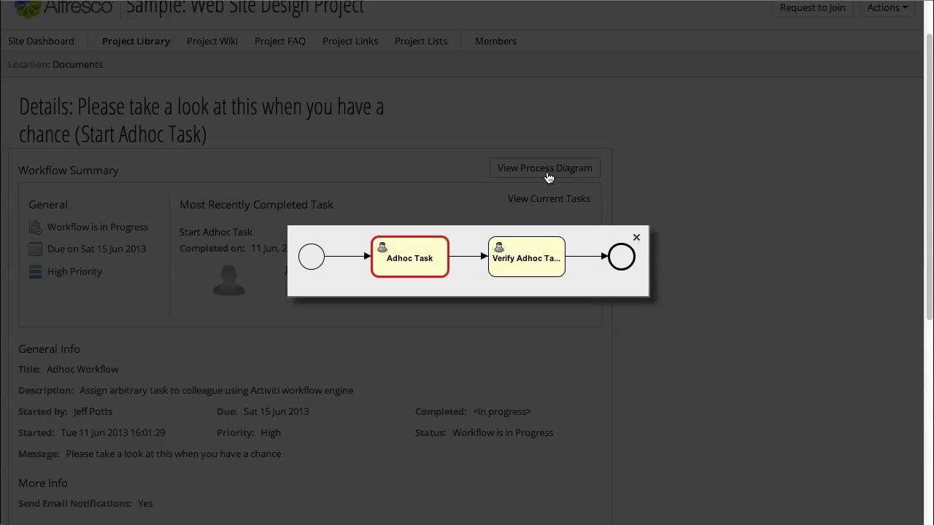
pyautogui.click(639, 240)
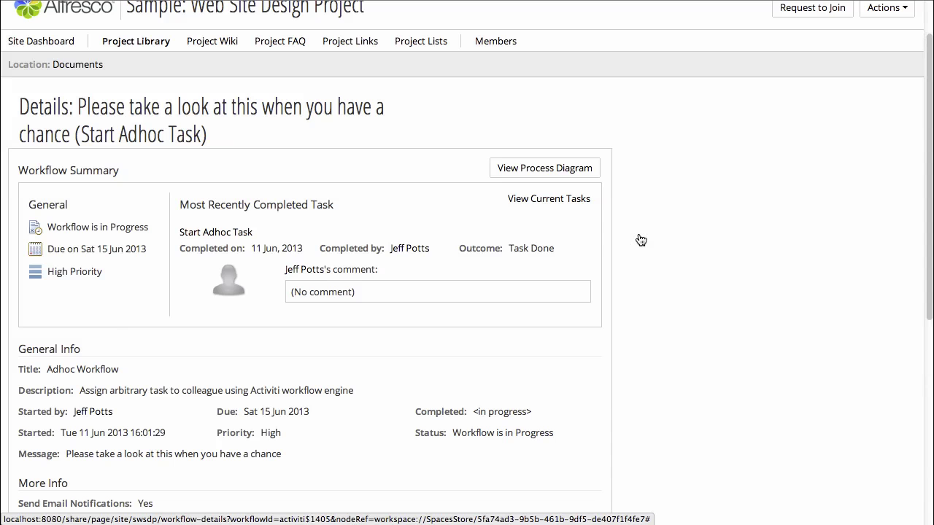
pyautogui.scroll(2, 639, 237)
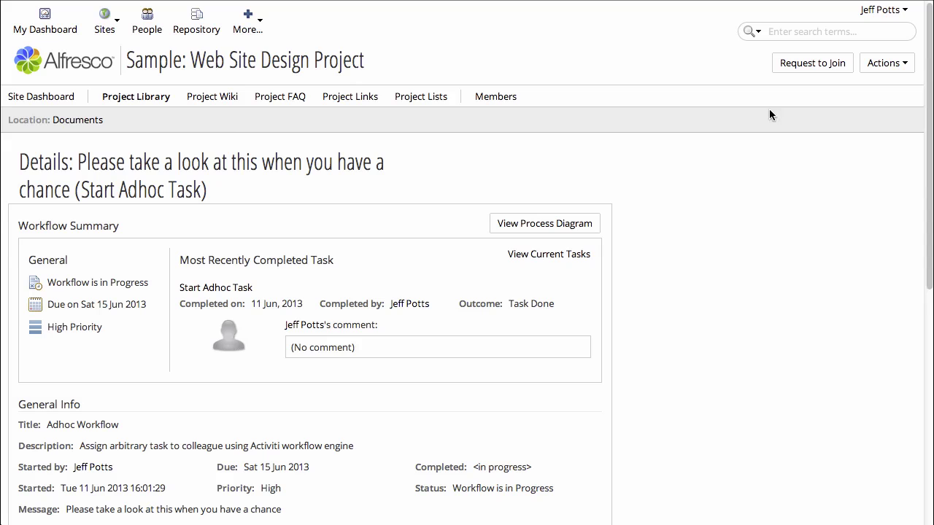
# Step: Log out and sign back in with the test user's user name and password
pyautogui.click(880, 9)
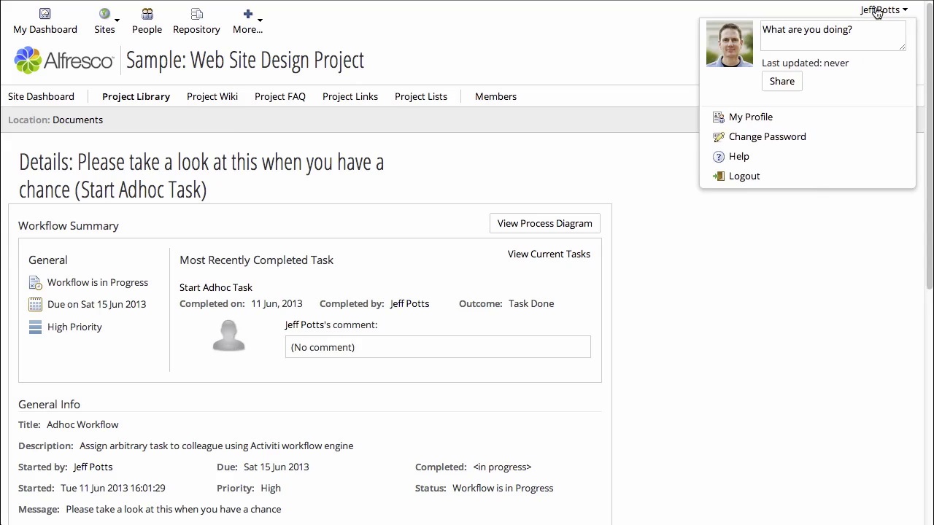
pyautogui.click(744, 178)
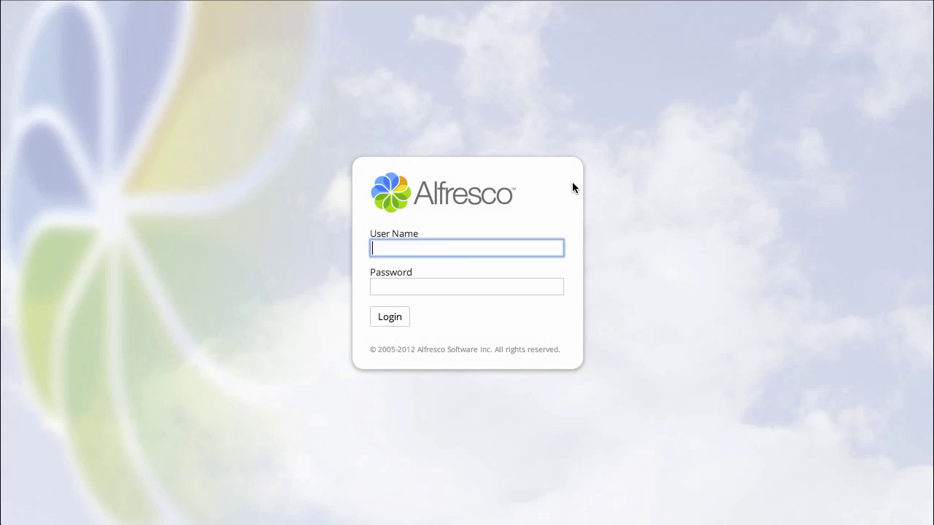
pyautogui.write('tuser1')
pyautogui.press('Tab')
pyautogui.write('pas')
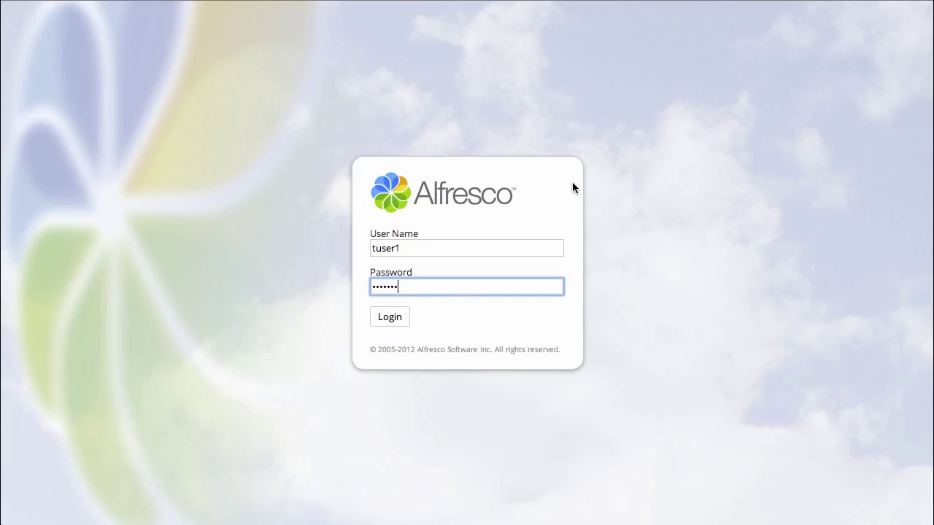
pyautogui.press('Return')
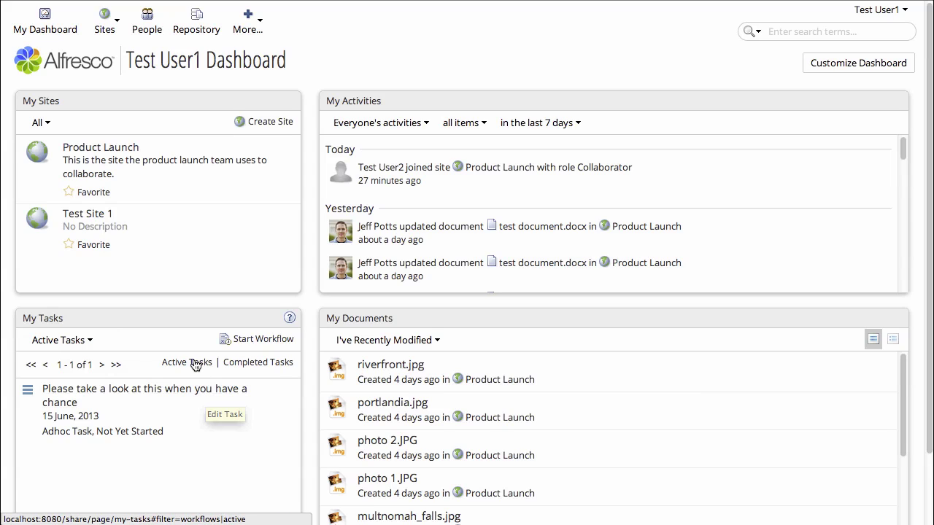
# Step: In Active Tasks, apply the Today, Next 7 days, High, Medium, Low and Me filters in turn
pyautogui.click(195, 363)
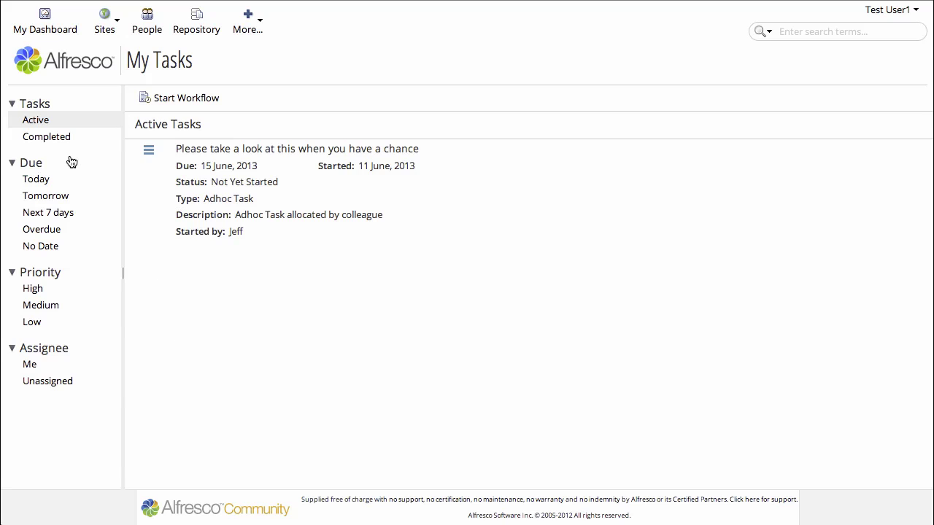
pyautogui.click(40, 185)
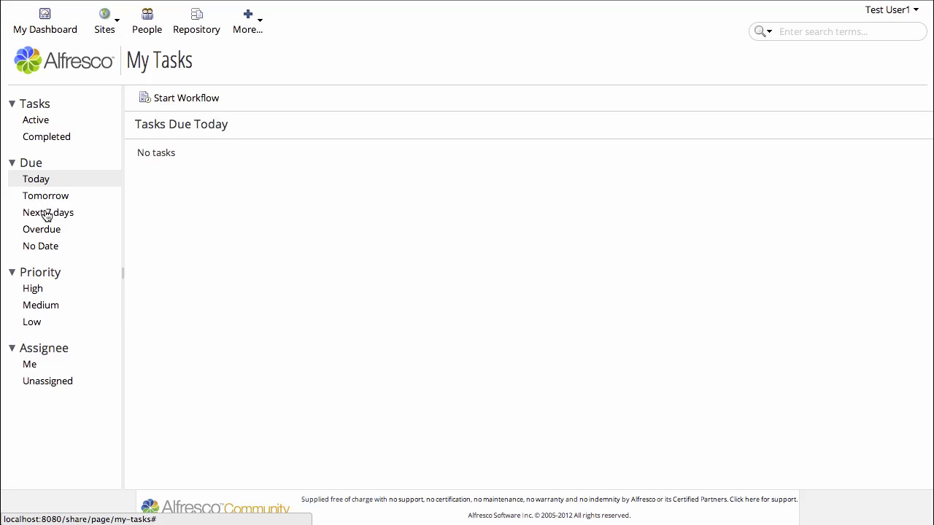
pyautogui.click(47, 213)
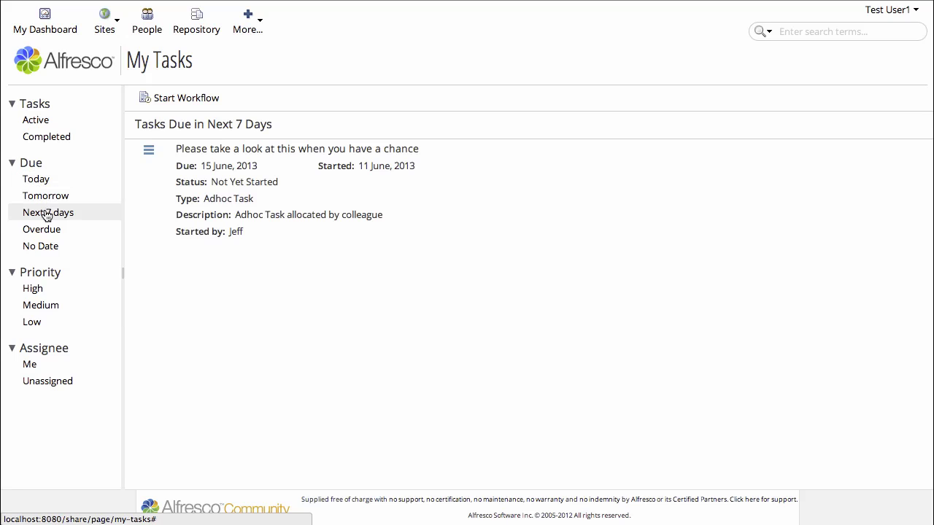
pyautogui.click(33, 290)
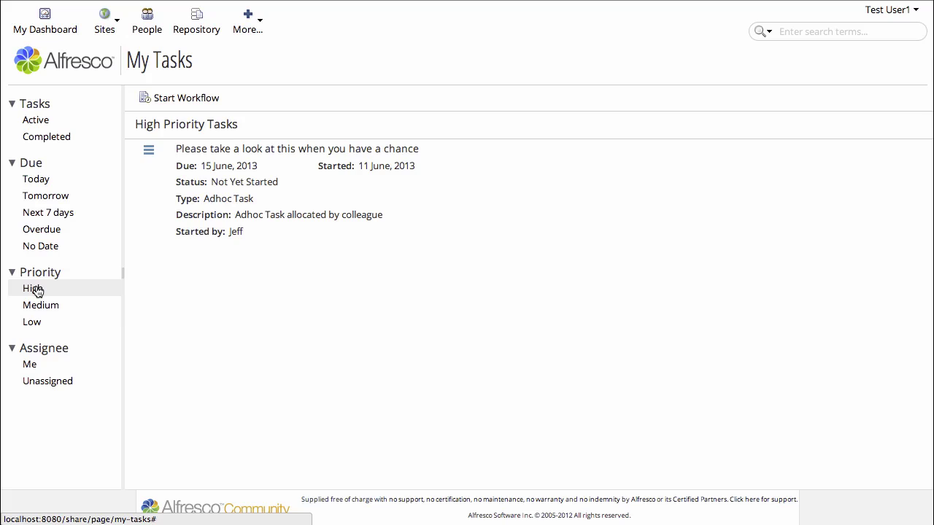
pyautogui.click(38, 311)
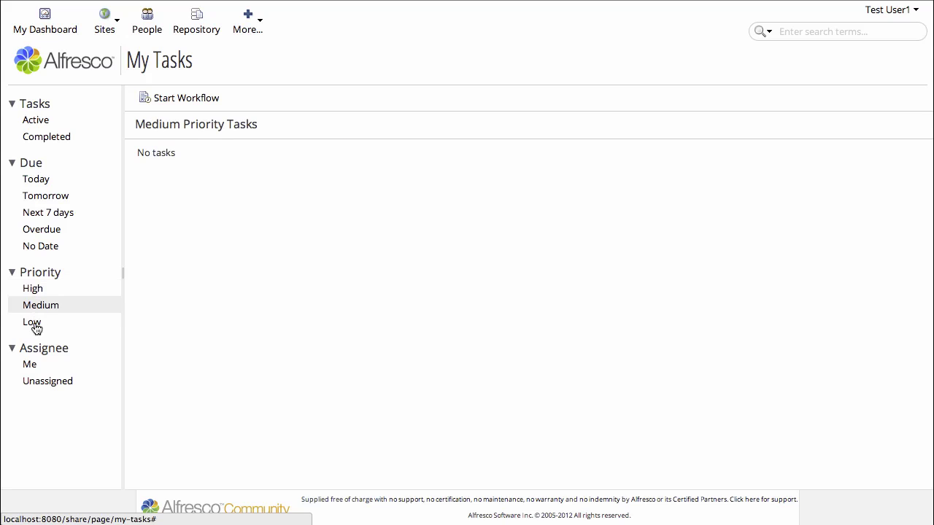
pyautogui.click(36, 327)
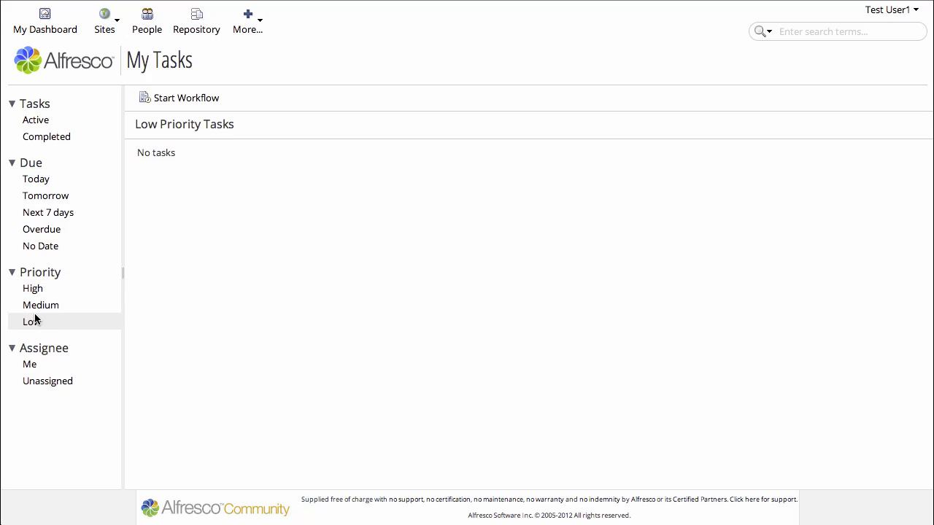
pyautogui.click(30, 367)
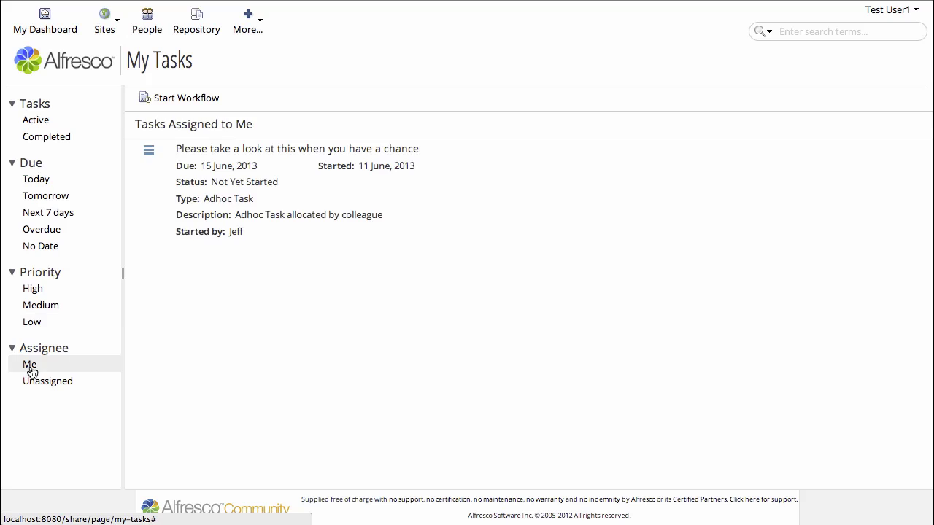
# Step: Open the Adhoc Task, change its status to In Progress, and save and close it
pyautogui.click(320, 149)
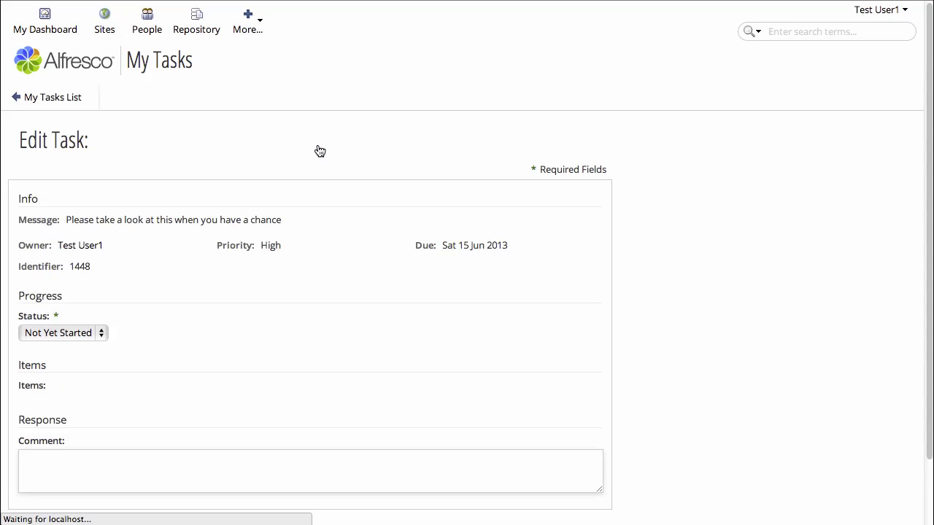
pyautogui.scroll(-3, 256, 326)
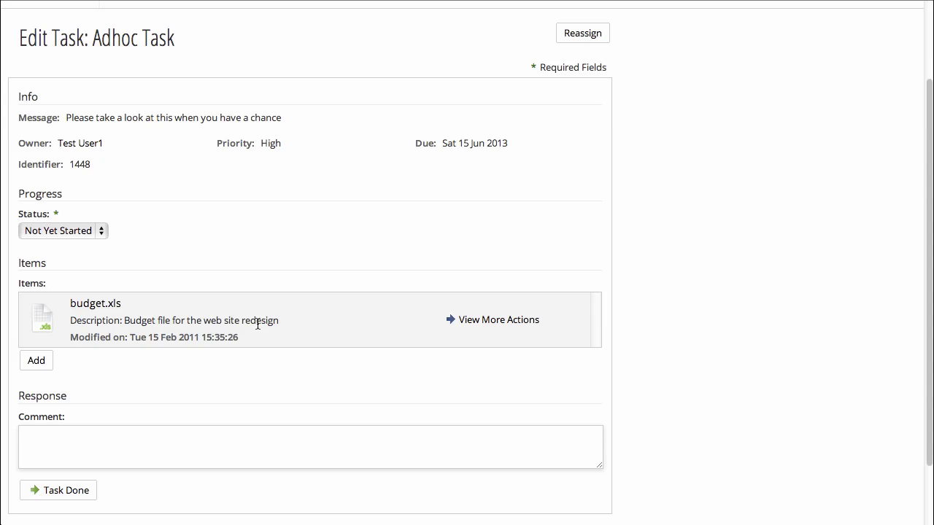
pyautogui.click(482, 323)
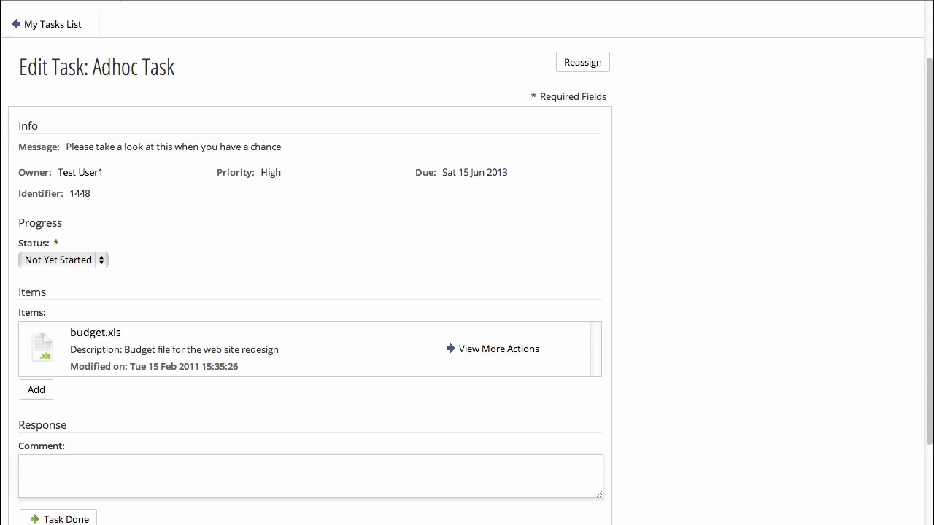
pyautogui.click(102, 260)
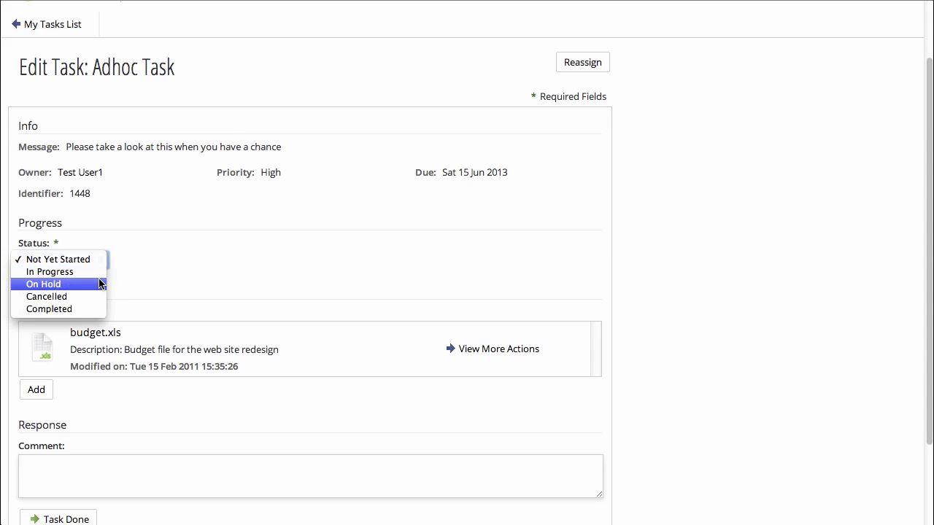
pyautogui.click(98, 272)
pyautogui.scroll(-3, 214, 285)
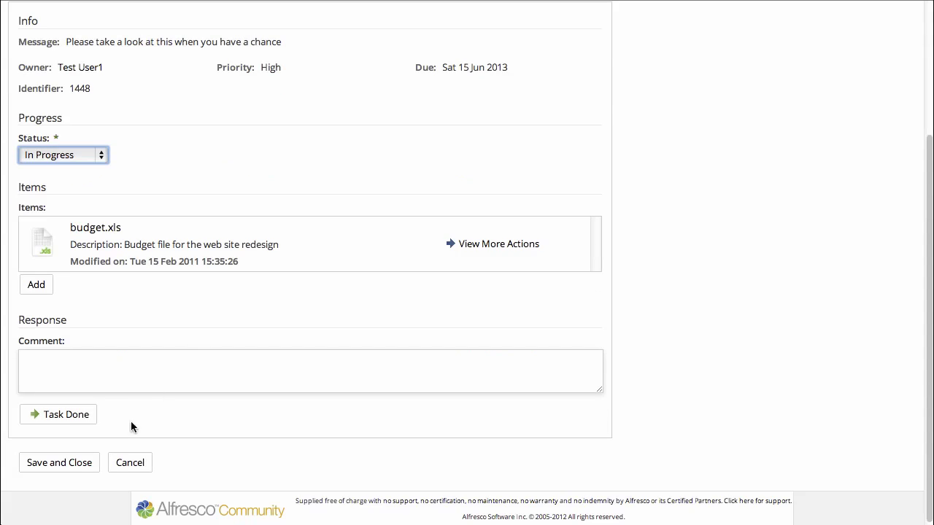
pyautogui.click(69, 464)
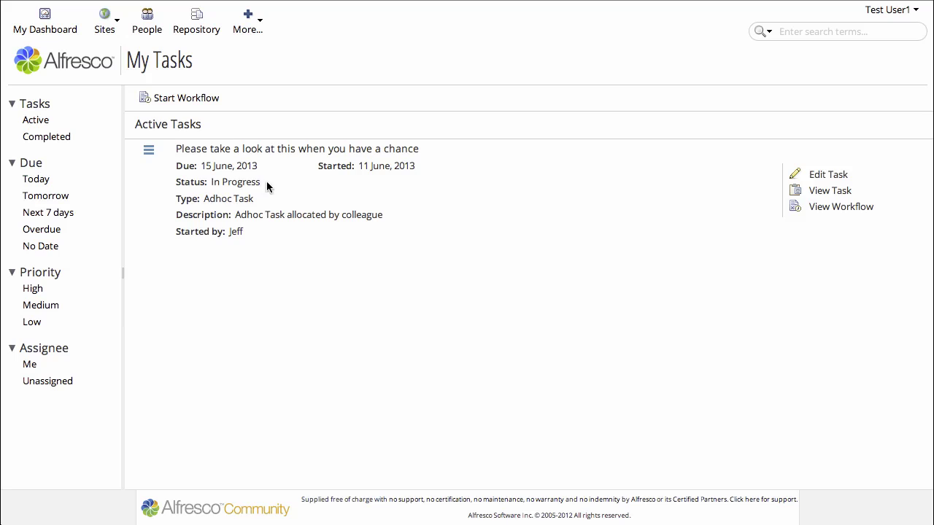
# Step: Reopen the In Progress Adhoc Task and mark it Task Done
pyautogui.moveTo(261, 182); pyautogui.dragTo(210, 183)
pyautogui.click(312, 197)
pyautogui.click(322, 152)
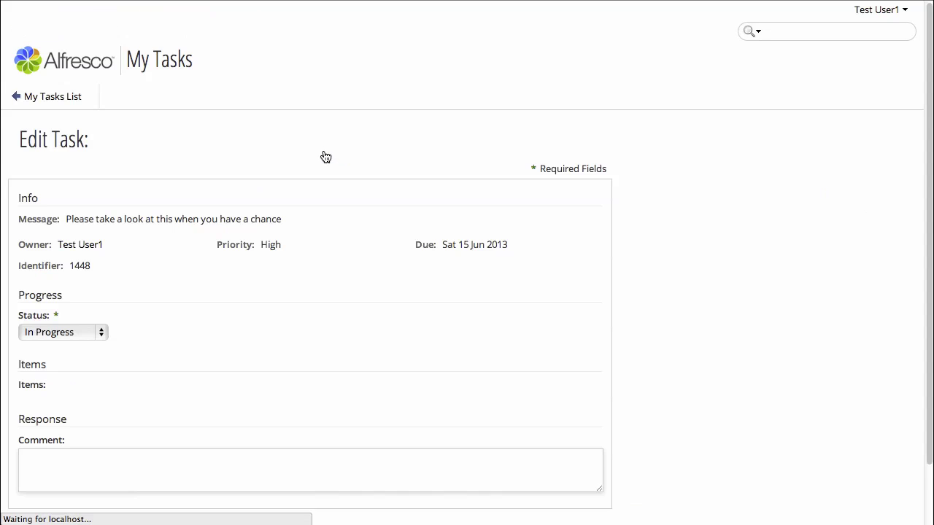
pyautogui.scroll(-5, 243, 349)
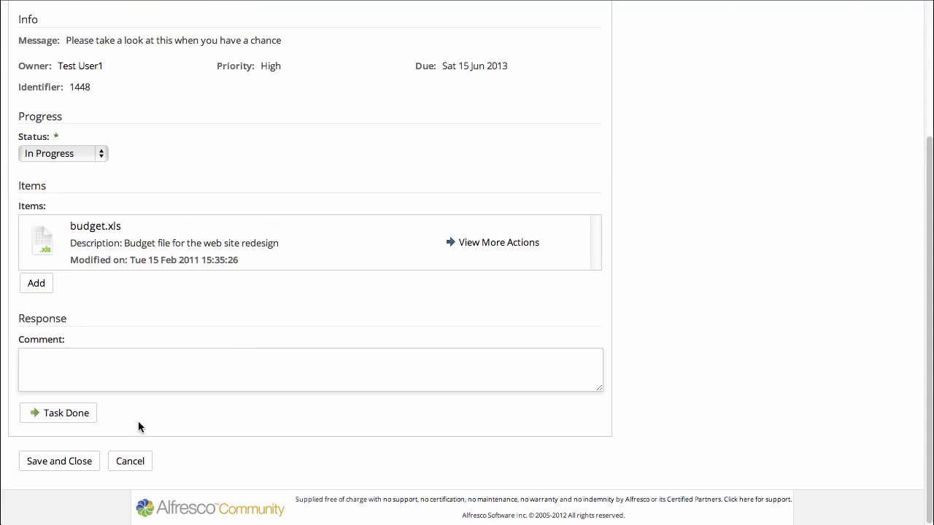
pyautogui.click(52, 415)
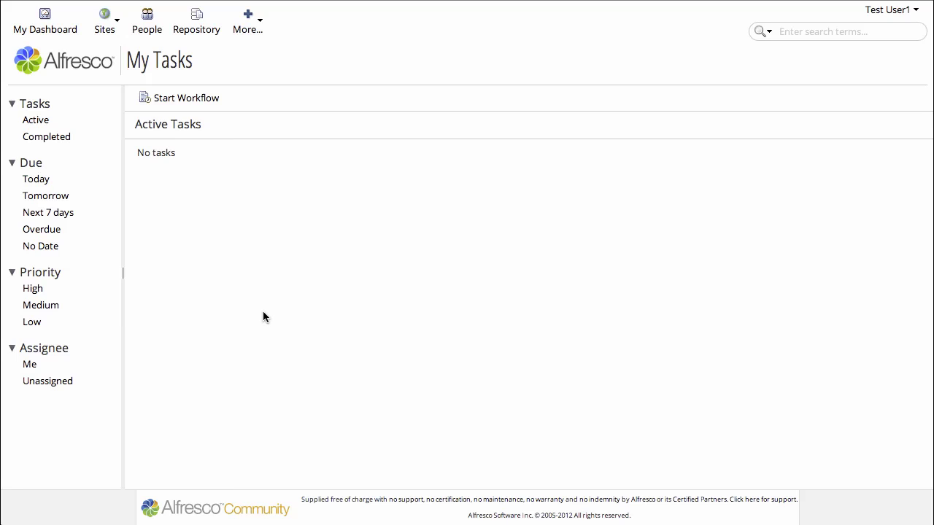
# Step: Sign out and sign back in as the workflow initiator
pyautogui.click(892, 10)
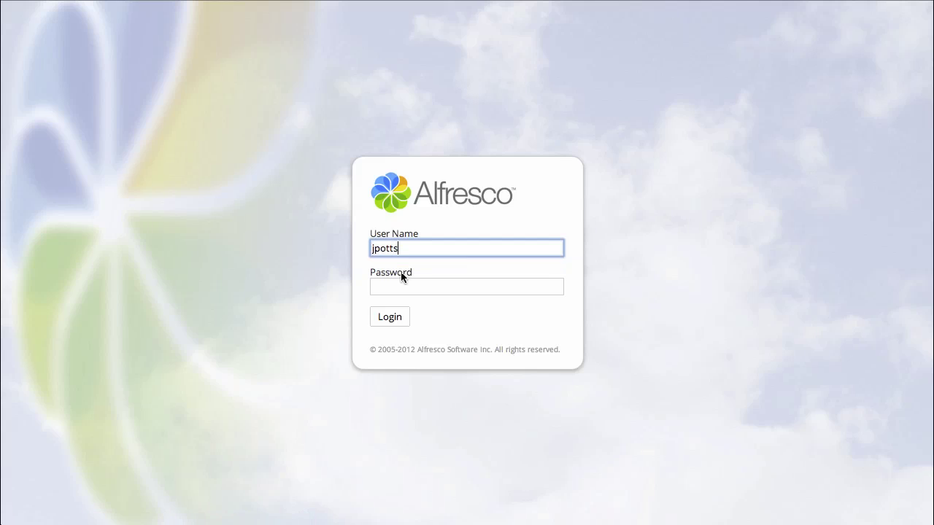
pyautogui.press('Tab')
pyautogui.write('password')
pyautogui.press('Return')
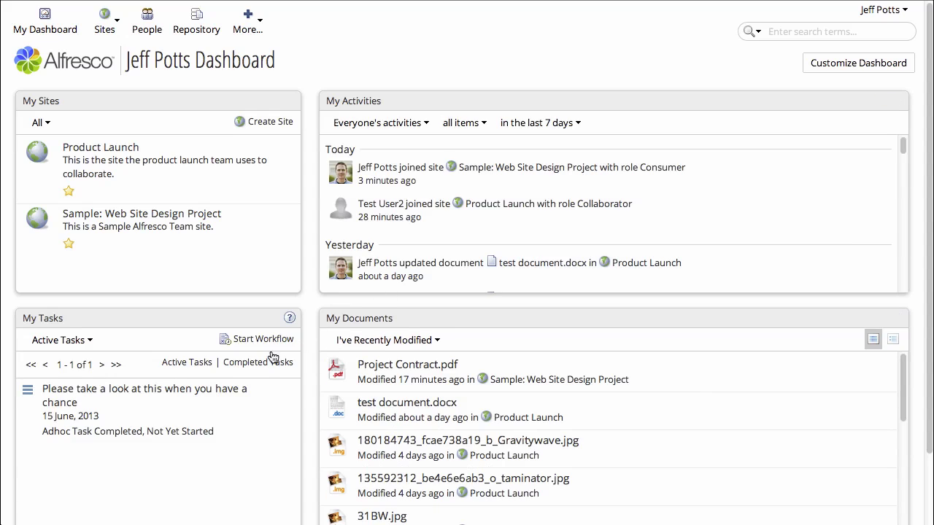
# Step: Open the Adhoc Task Completed task from My Tasks and mark it Task Done
pyautogui.click(128, 394)
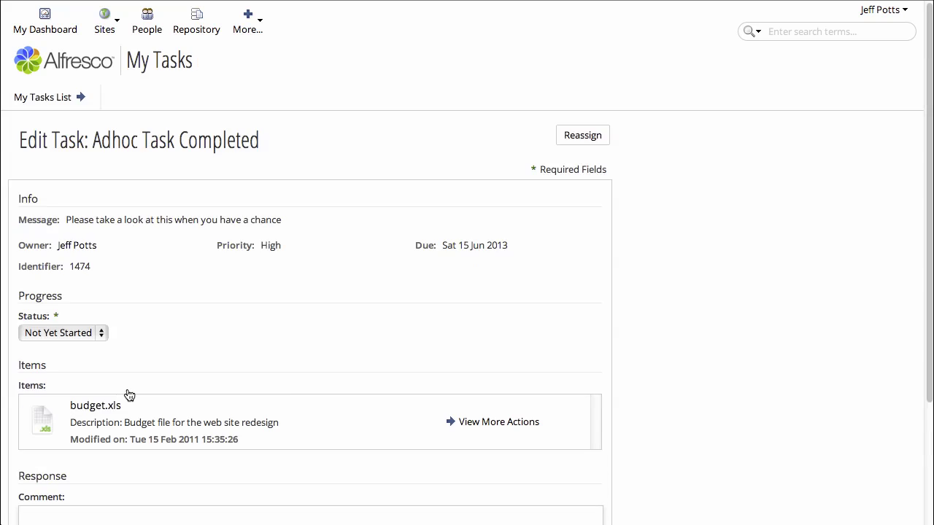
pyautogui.scroll(-3, 195, 337)
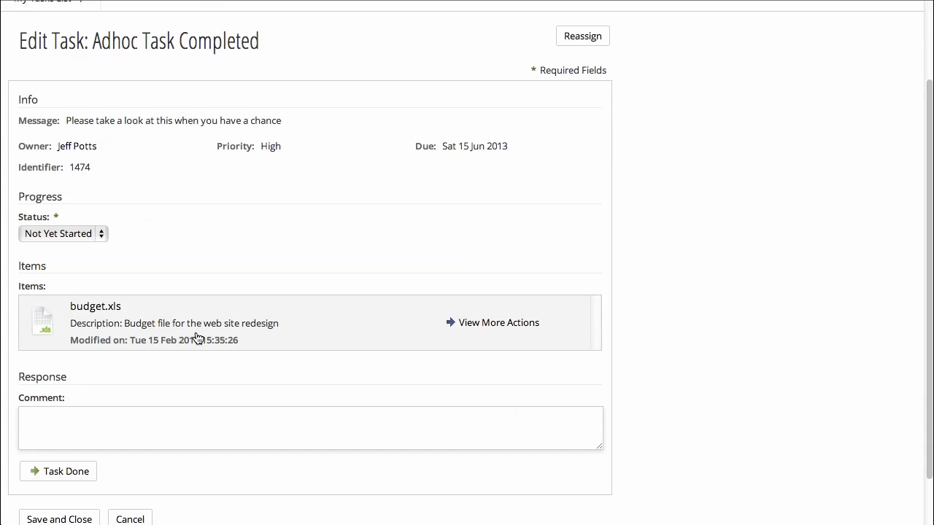
pyautogui.scroll(-1, 196, 337)
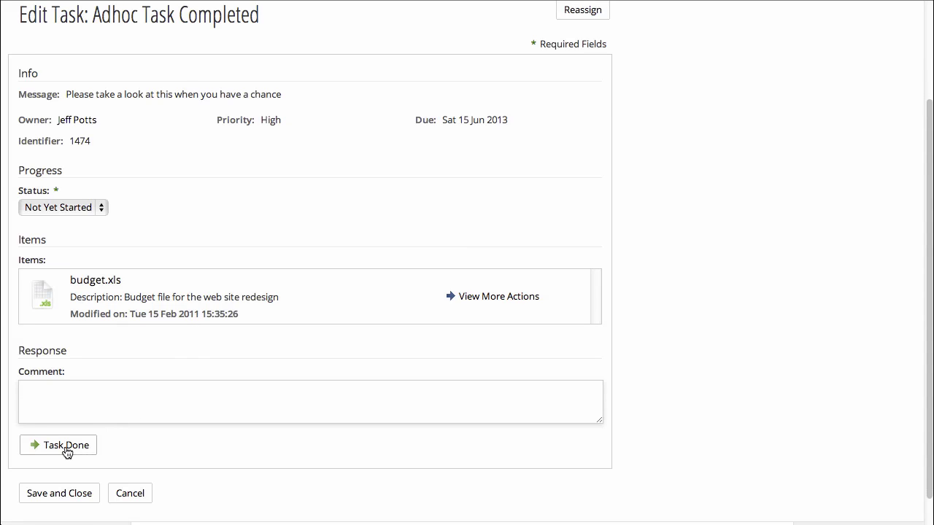
pyautogui.click(63, 446)
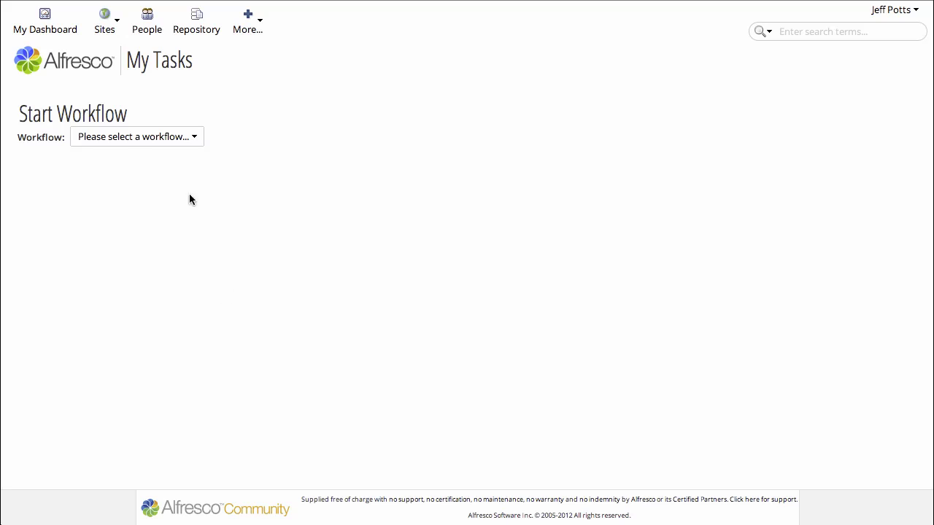
# Step: Choose the Group Review And Approve workflow and paste in the latest-budget message
pyautogui.click(192, 142)
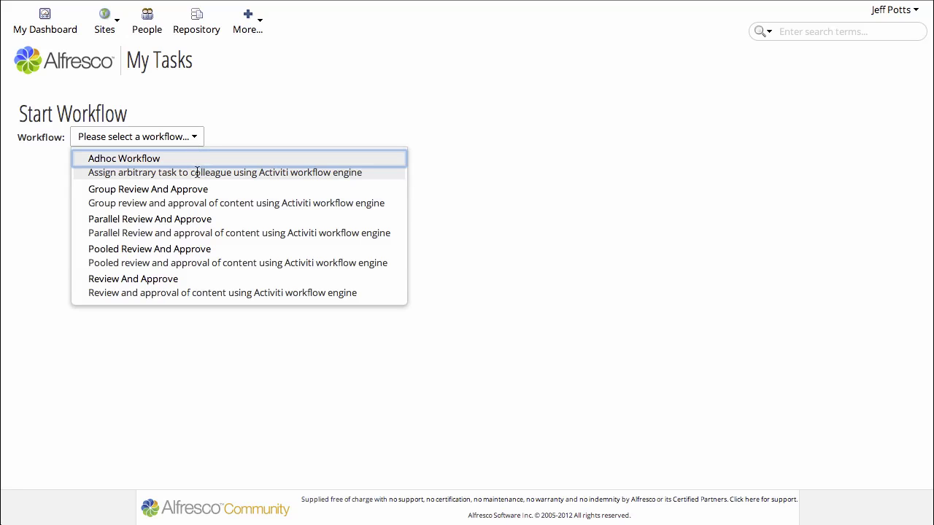
pyautogui.click(206, 193)
pyautogui.click(204, 227)
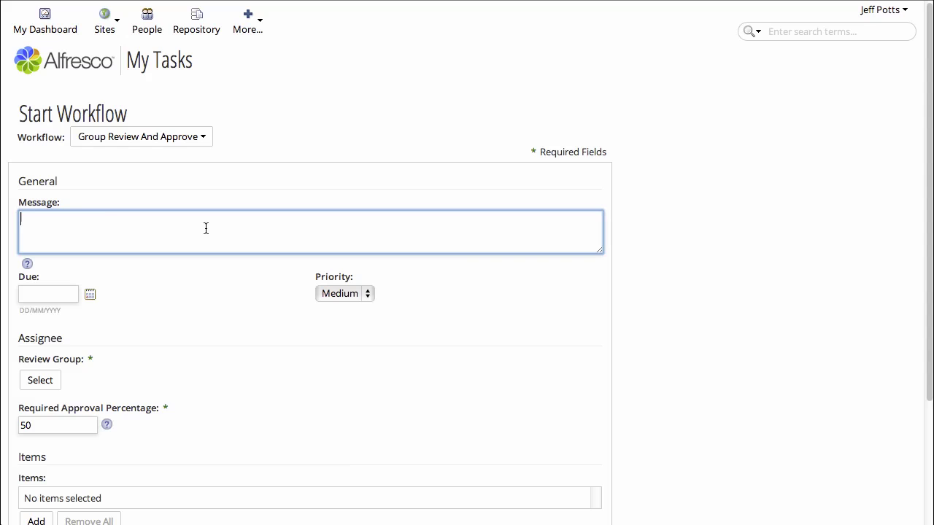
pyautogui.write('Please take a look at the latest budget.')
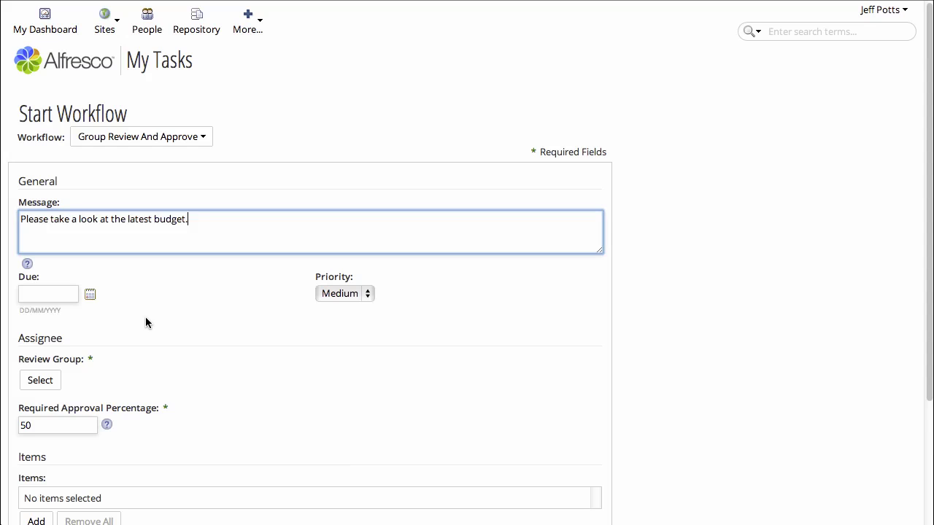
pyautogui.scroll(-1, 145, 319)
# Step: Assign the Sales group as review group and start the workflow
pyautogui.click(47, 354)
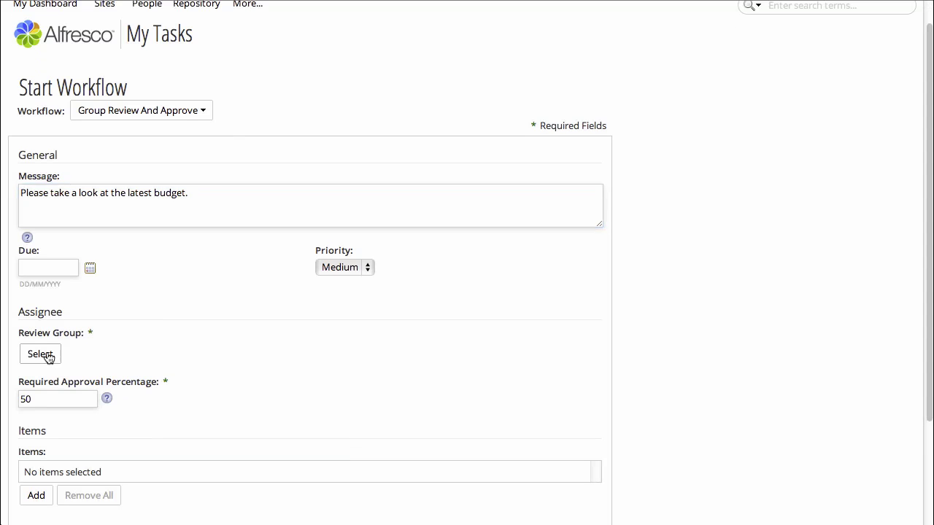
pyautogui.write('sales')
pyautogui.press('Return')
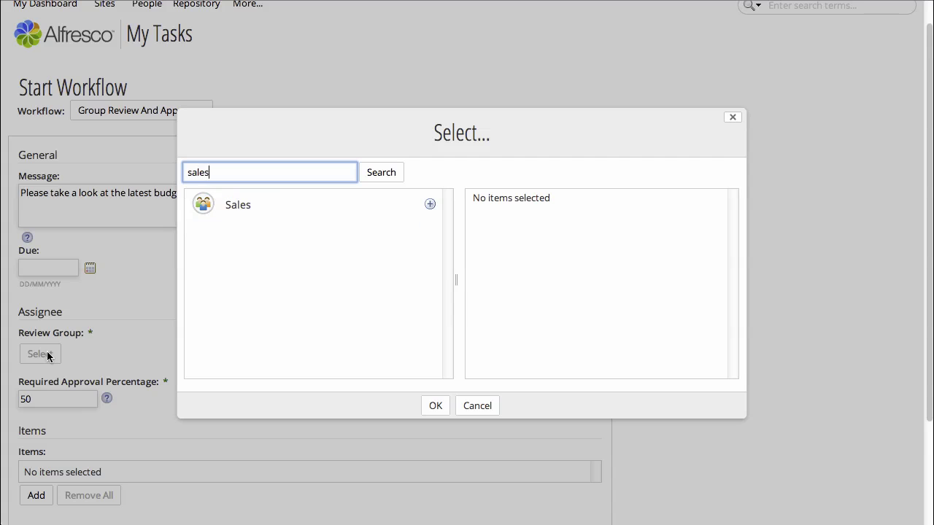
pyautogui.click(429, 204)
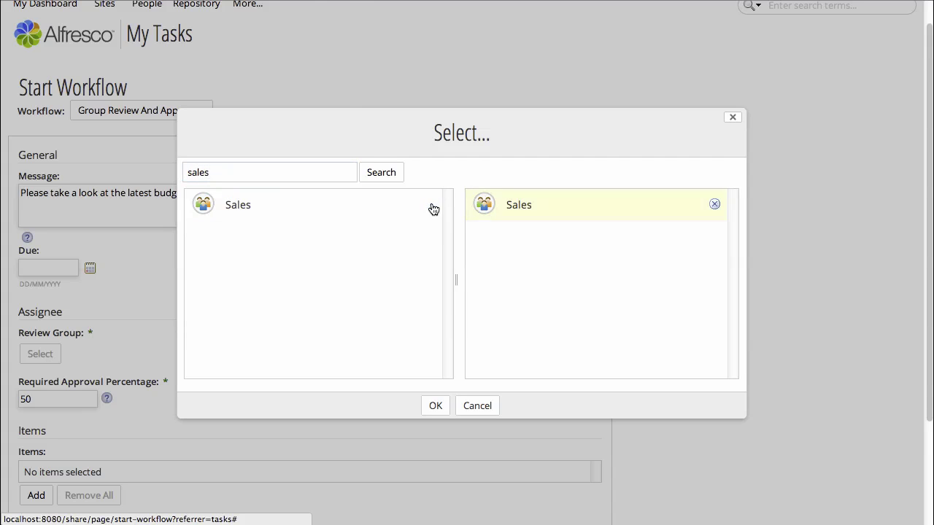
pyautogui.click(432, 406)
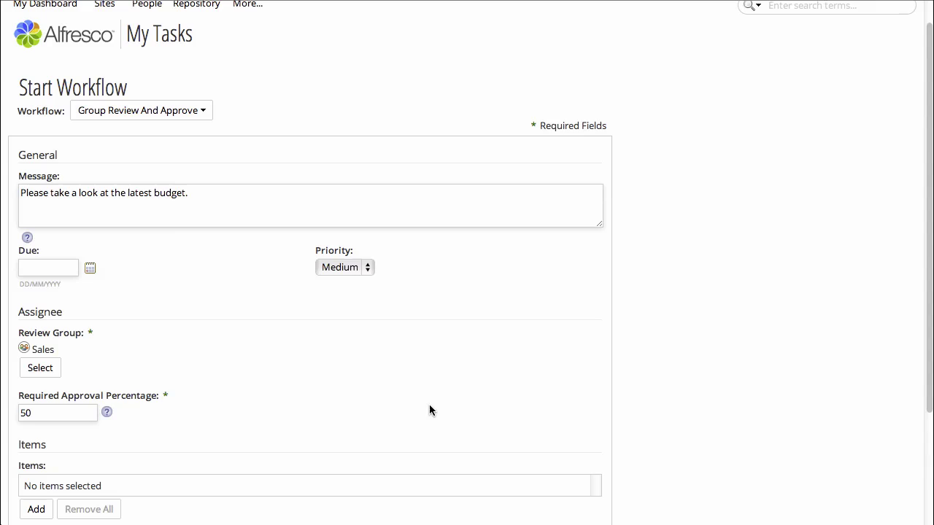
pyautogui.scroll(-3, 238, 420)
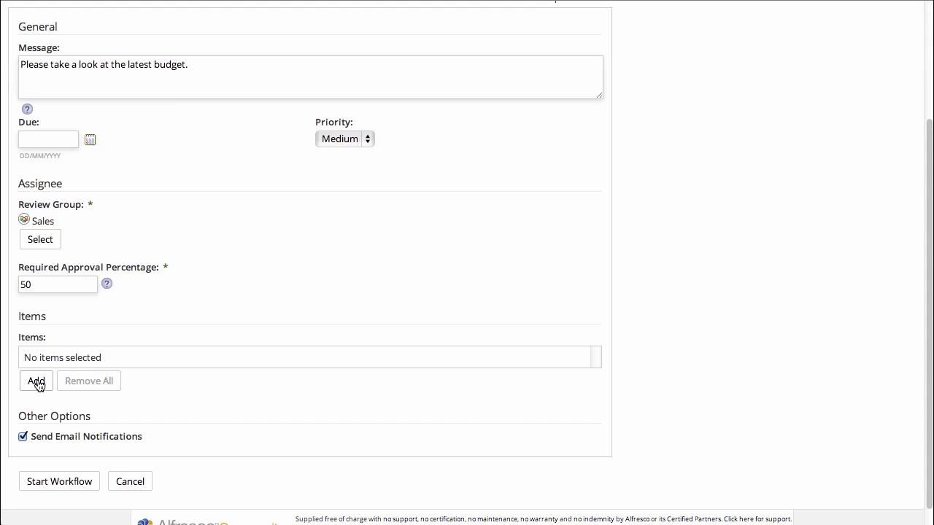
pyautogui.click(60, 480)
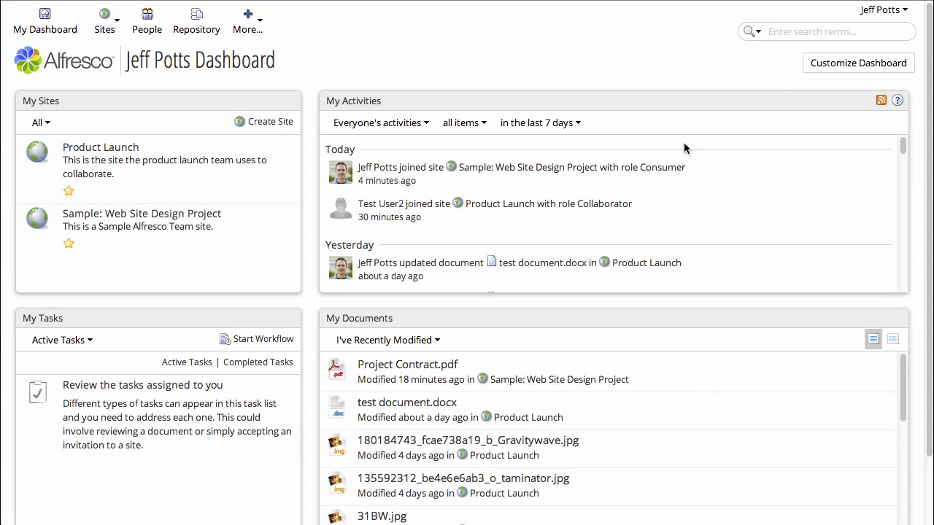
# Step: Log out and sign in with the first test user's credentials
pyautogui.click(874, 14)
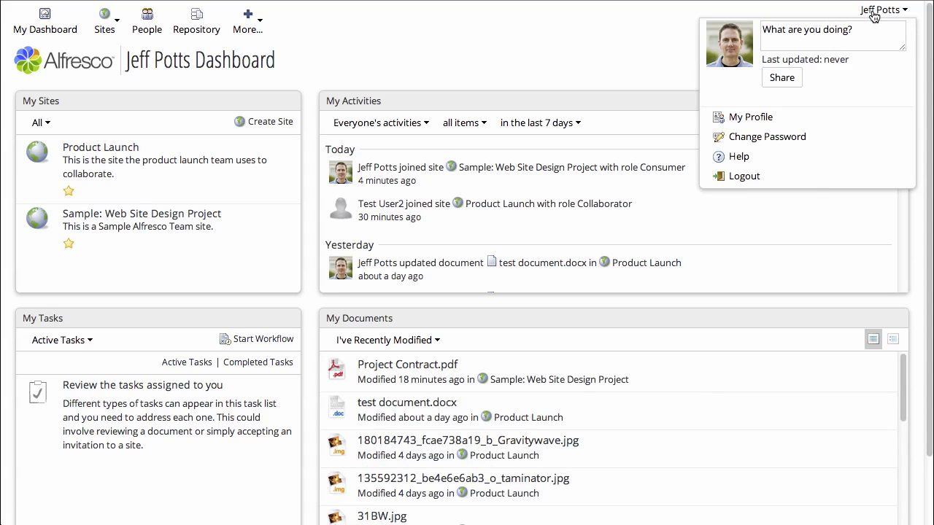
pyautogui.click(745, 176)
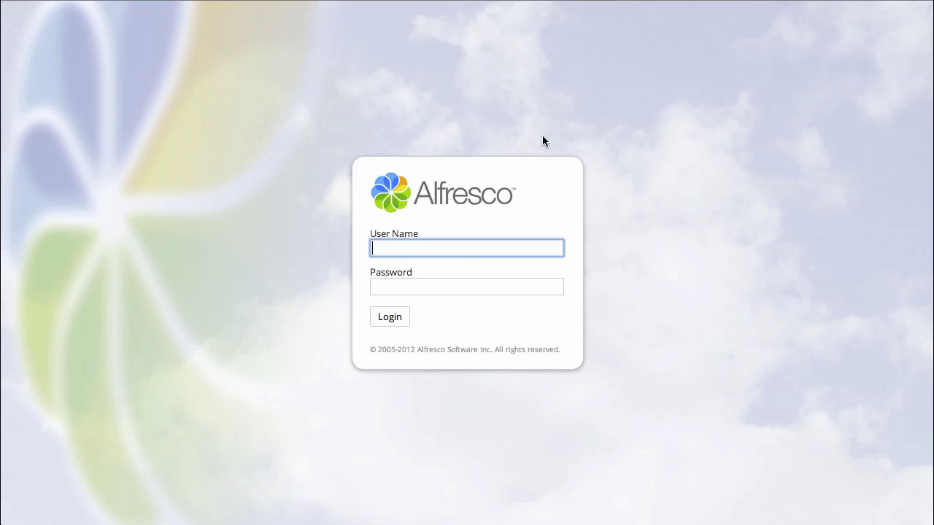
pyautogui.write('tuser1')
pyautogui.press('Tab')
pyautogui.write('•••••')
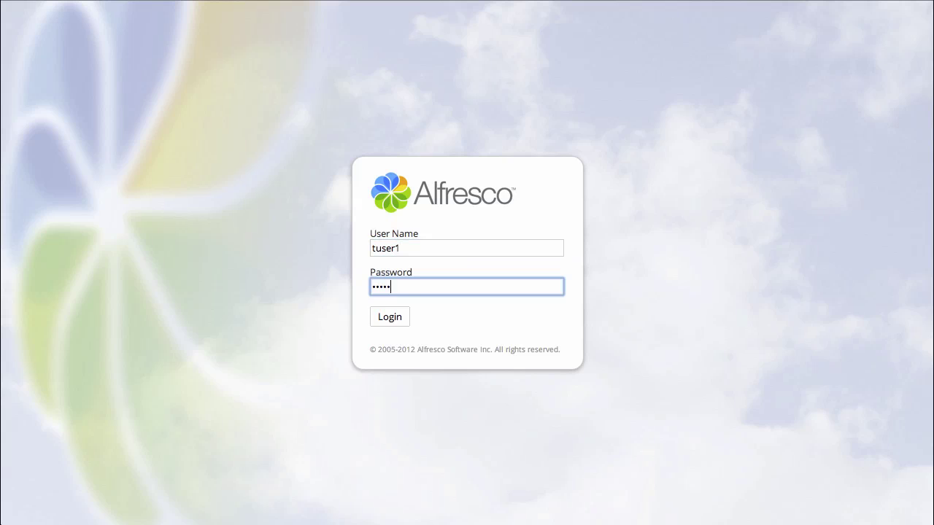
pyautogui.write('•')
pyautogui.press('Return')
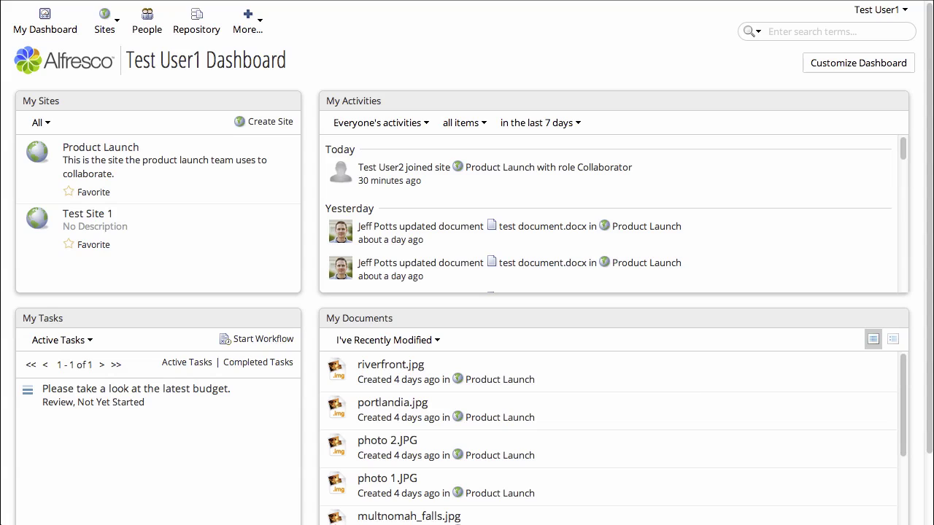
# Step: Open the budget review task from My Tasks and approve it
pyautogui.click(178, 393)
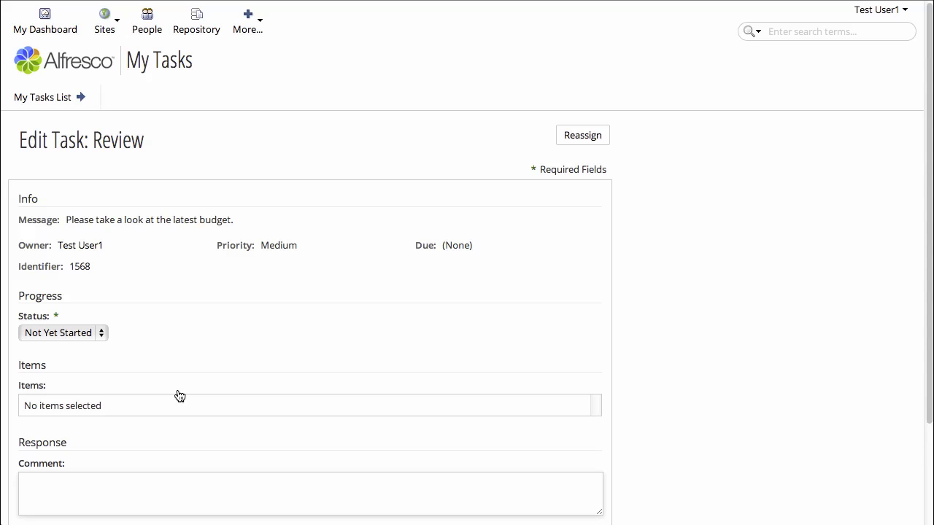
pyautogui.scroll(-3, 180, 396)
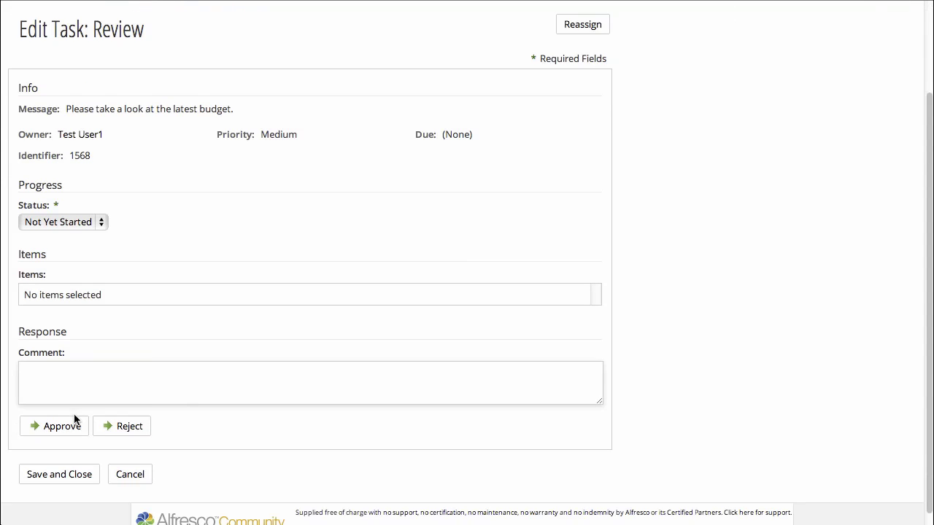
pyautogui.click(70, 427)
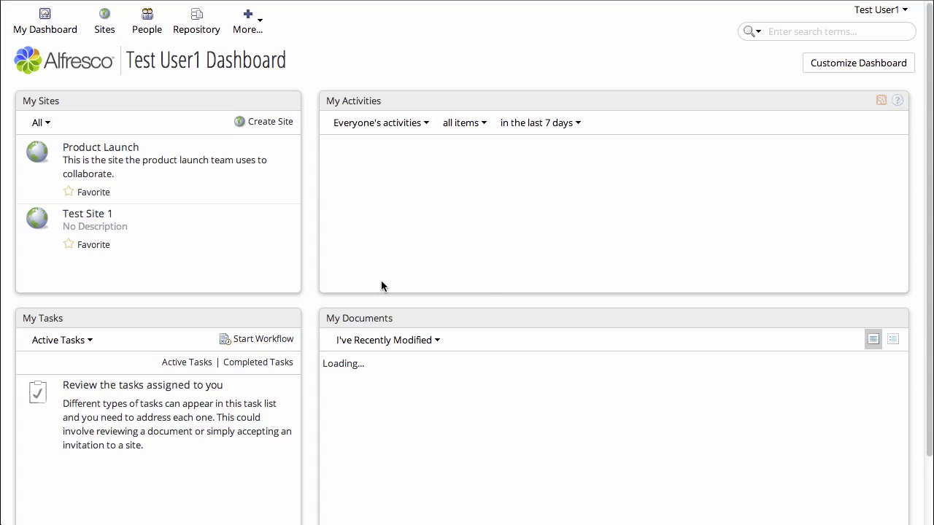
# Step: Sign out and log back in as the second test user
pyautogui.click(900, 10)
pyautogui.click(771, 177)
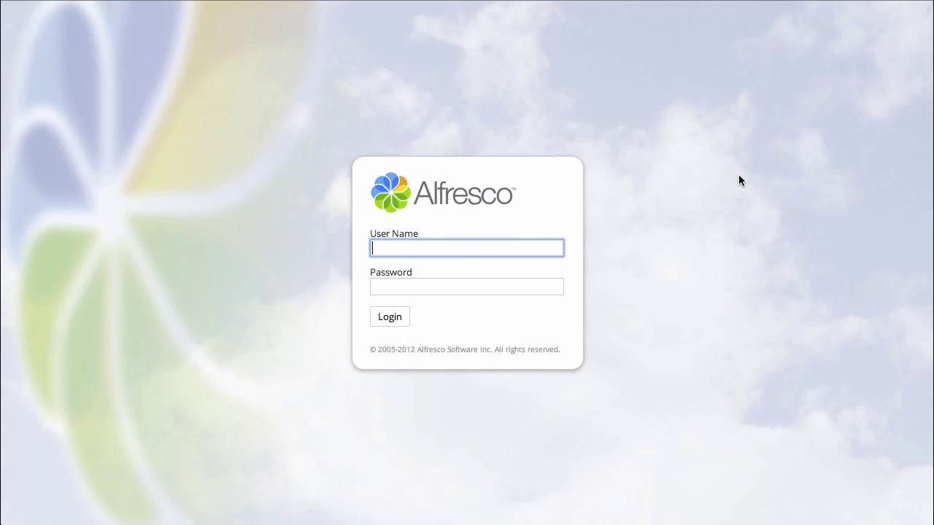
pyautogui.write('tuser2')
pyautogui.press('Tab')
pyautogui.write('*******')
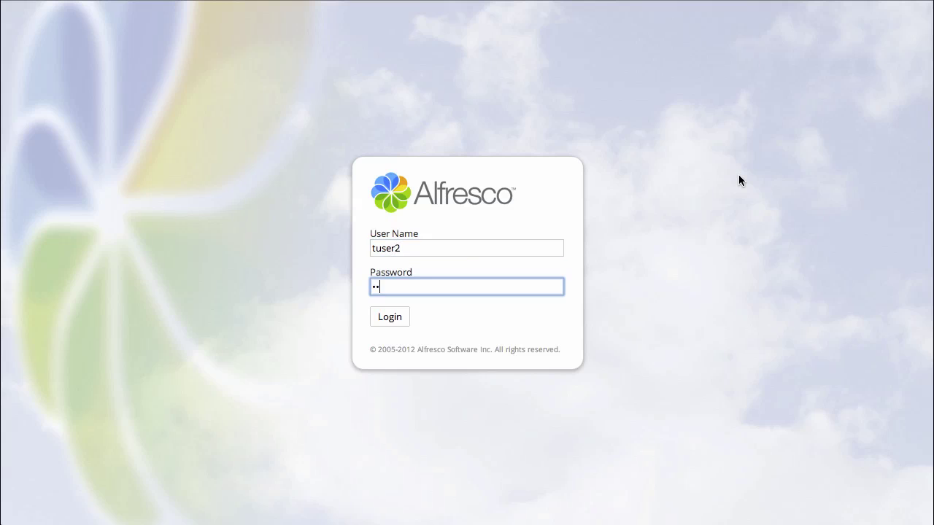
pyautogui.press('Return')
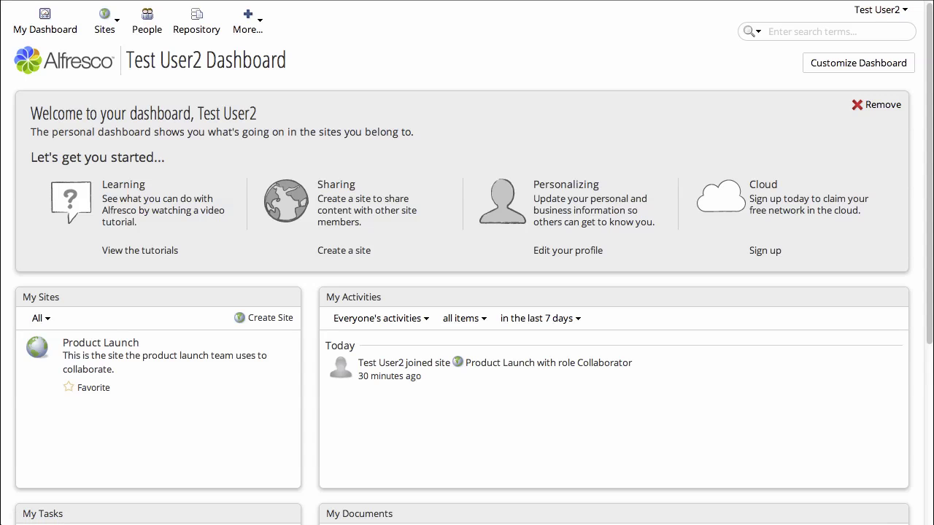
# Step: Confirm the second test user's My Tasks dashlet has no tasks, then sign out
pyautogui.scroll(-4, 452, 268)
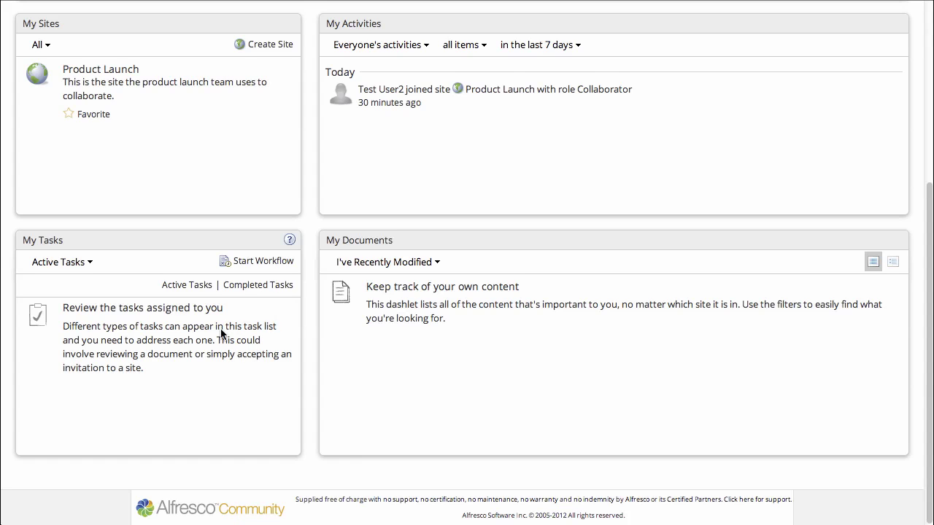
pyautogui.scroll(3, 221, 333)
pyautogui.scroll(2, 755, 51)
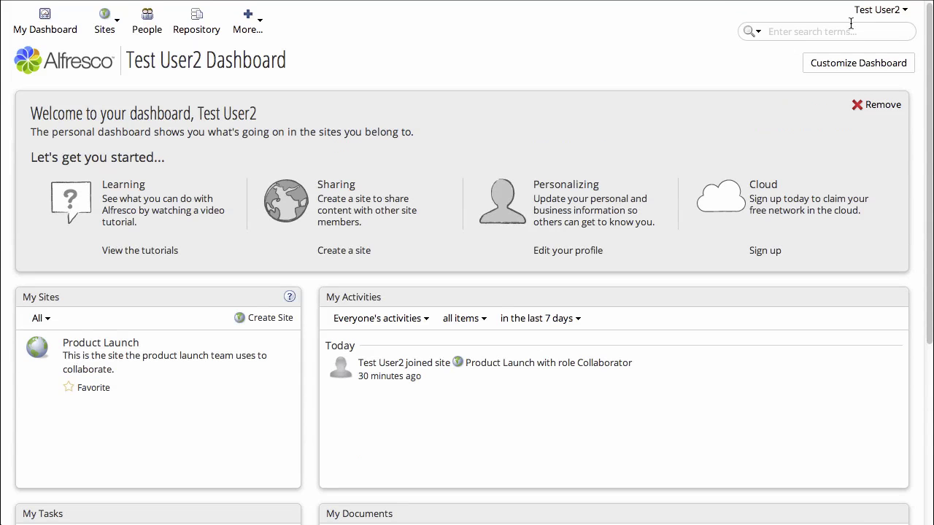
pyautogui.click(878, 10)
pyautogui.click(746, 175)
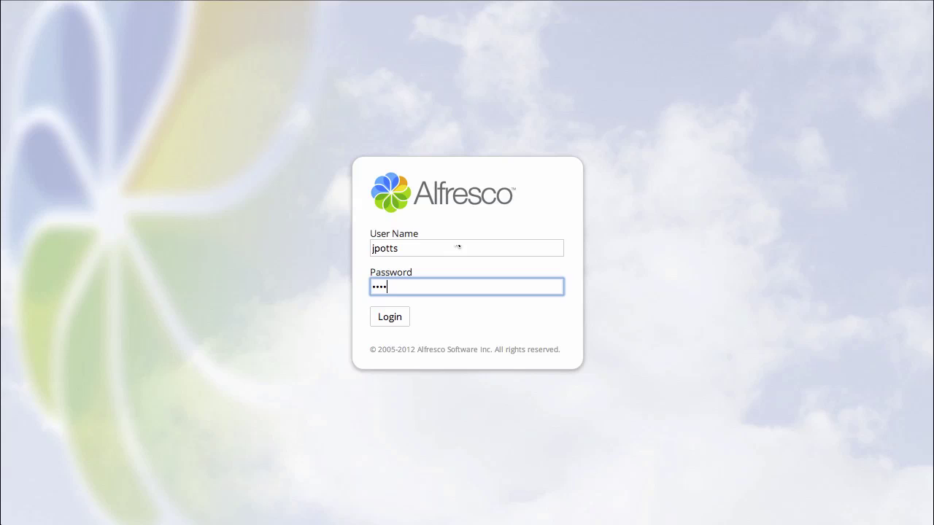
# Step: Log in as the initiator and mark the 'reviewed and approved' notification task done
pyautogui.press('Return')
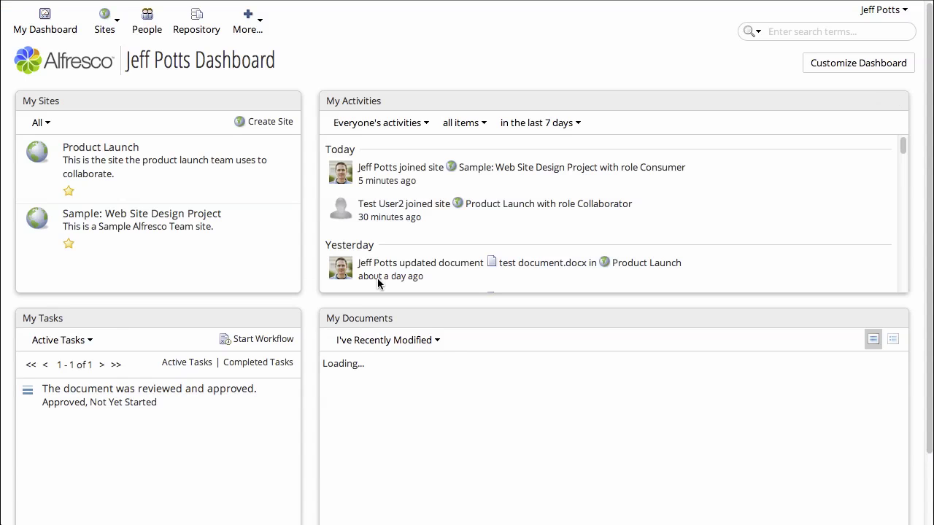
pyautogui.click(163, 389)
pyautogui.scroll(-5, 164, 392)
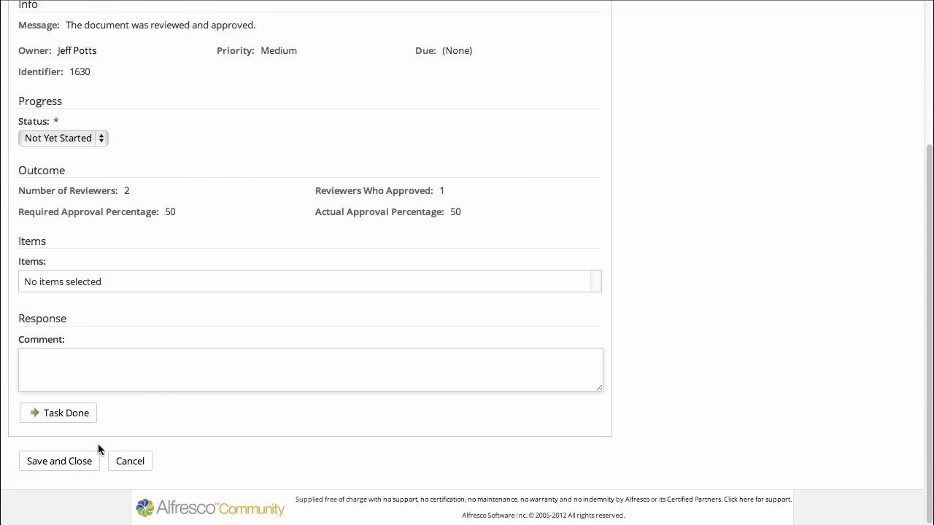
pyautogui.click(65, 413)
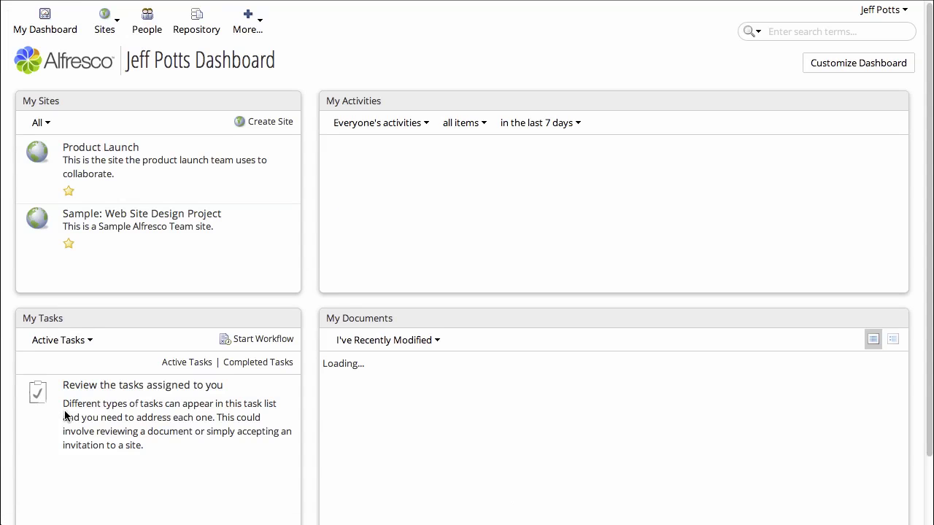
# Step: Start a new workflow and choose the Pooled Review And Approve type
pyautogui.click(269, 346)
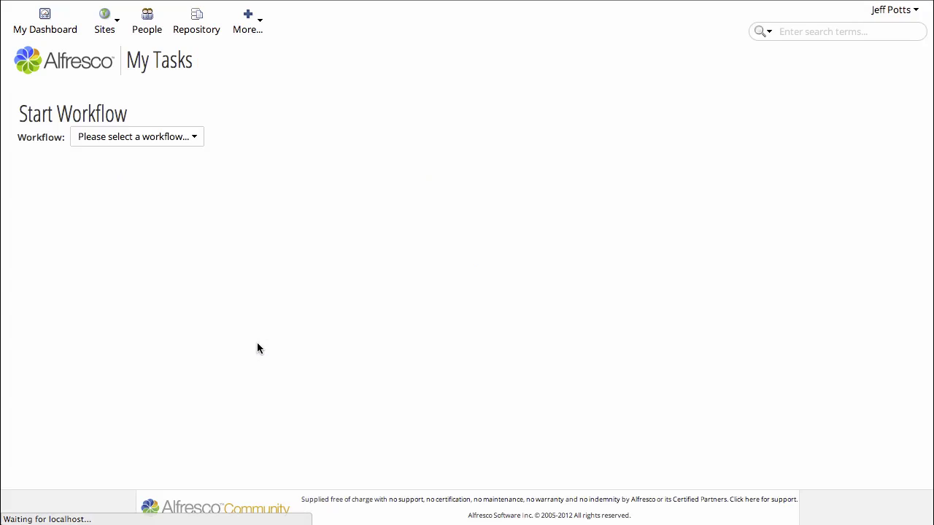
pyautogui.click(194, 138)
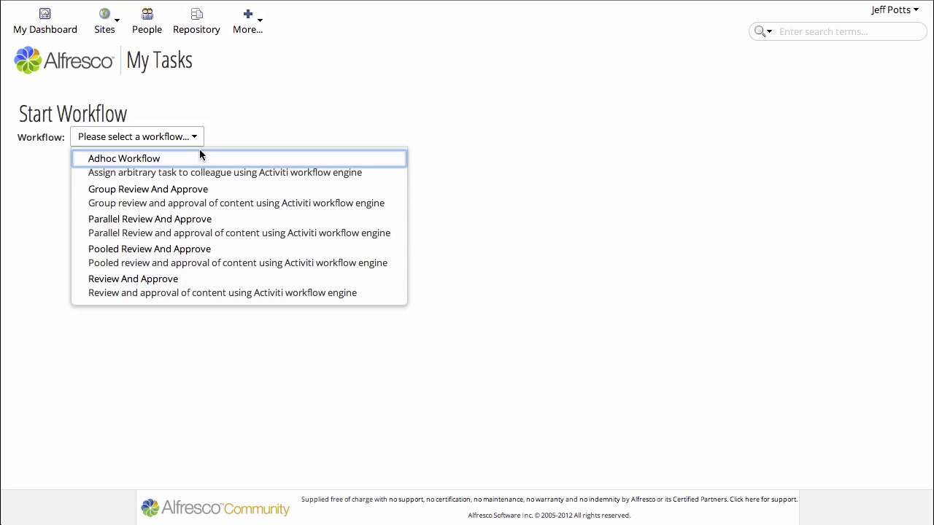
pyautogui.click(225, 250)
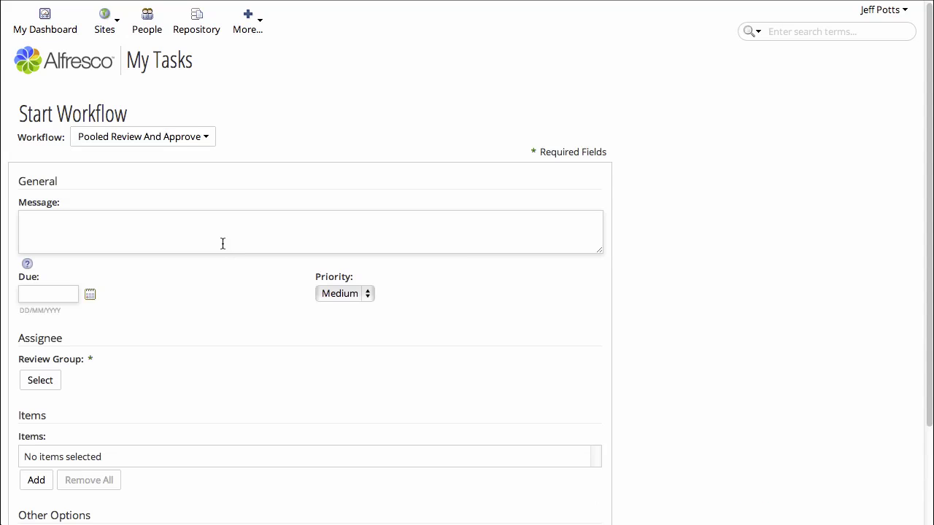
# Step: Launch the pooled review for the Sales group with message 'I need one of you to take a look at the forecast and approve or reject.'
pyautogui.click(222, 243)
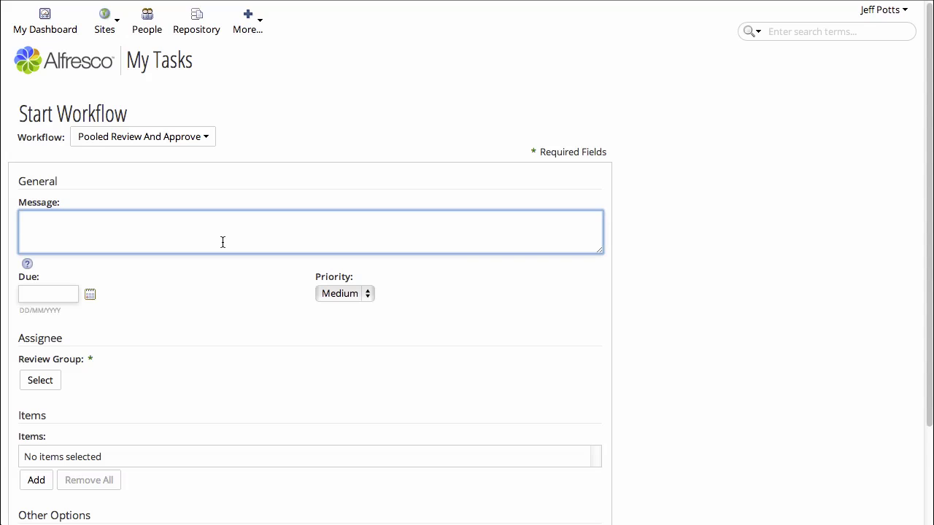
pyautogui.write('I need one of you to take a look at the forecast and approve or reject.')
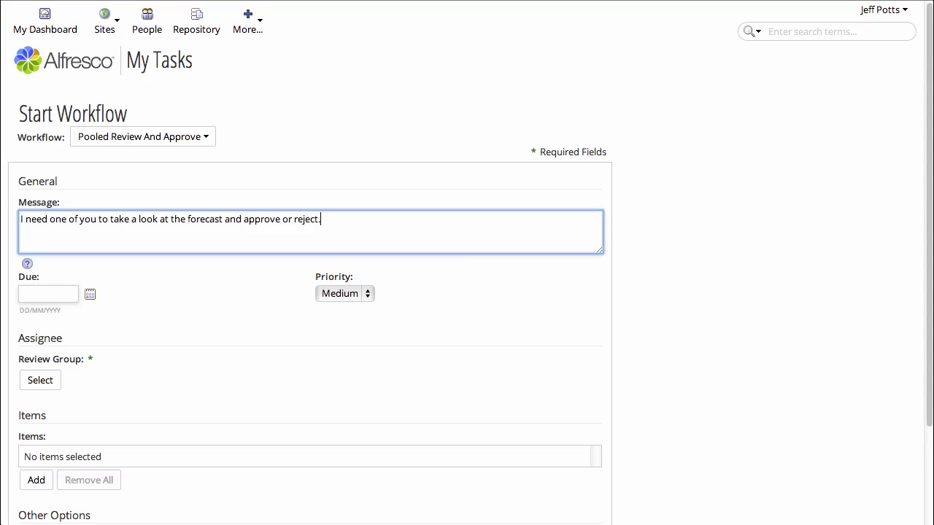
pyautogui.click(54, 381)
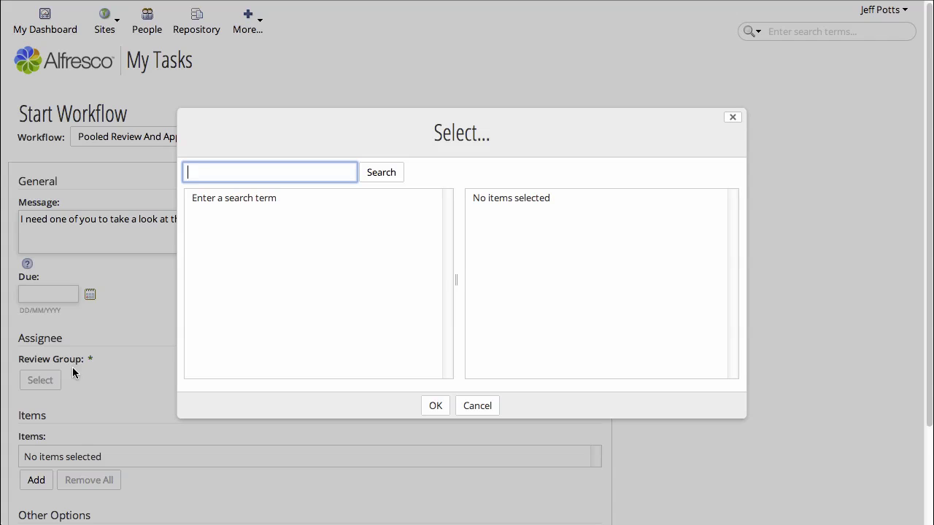
pyautogui.write('sales')
pyautogui.press('Return')
pyautogui.click(430, 205)
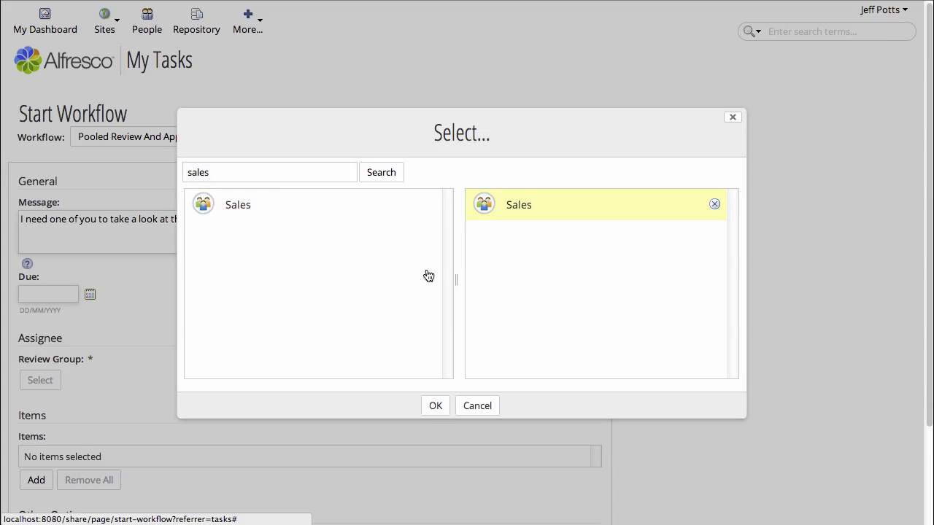
pyautogui.click(432, 410)
pyautogui.scroll(-3, 250, 427)
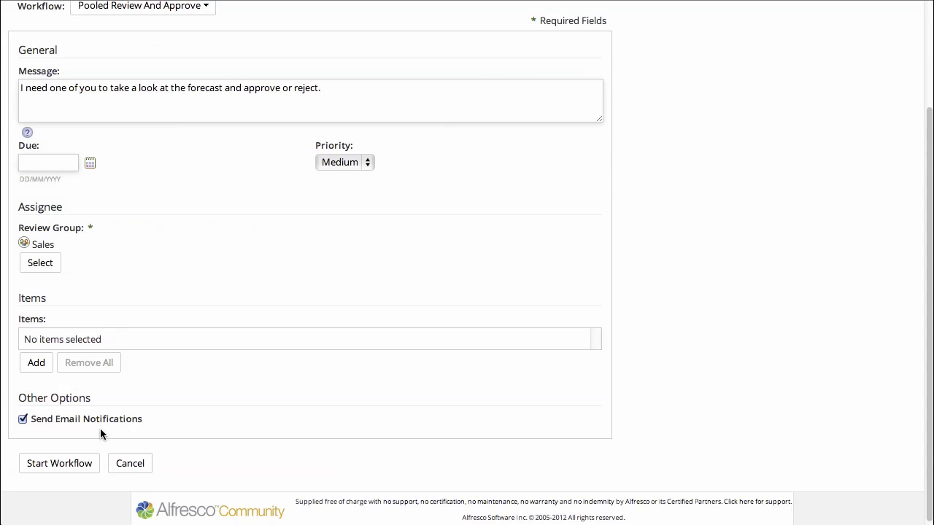
pyautogui.click(60, 465)
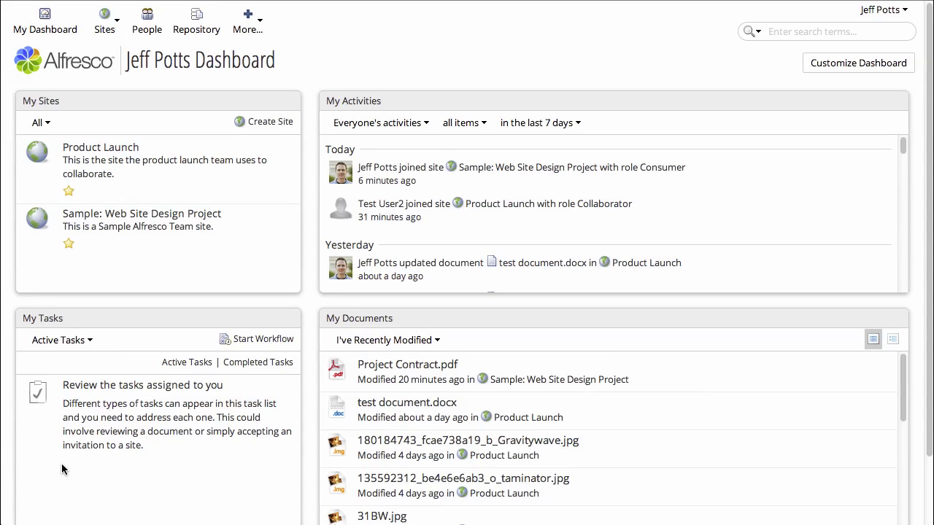
# Step: Log out of the initiator's account
pyautogui.click(879, 11)
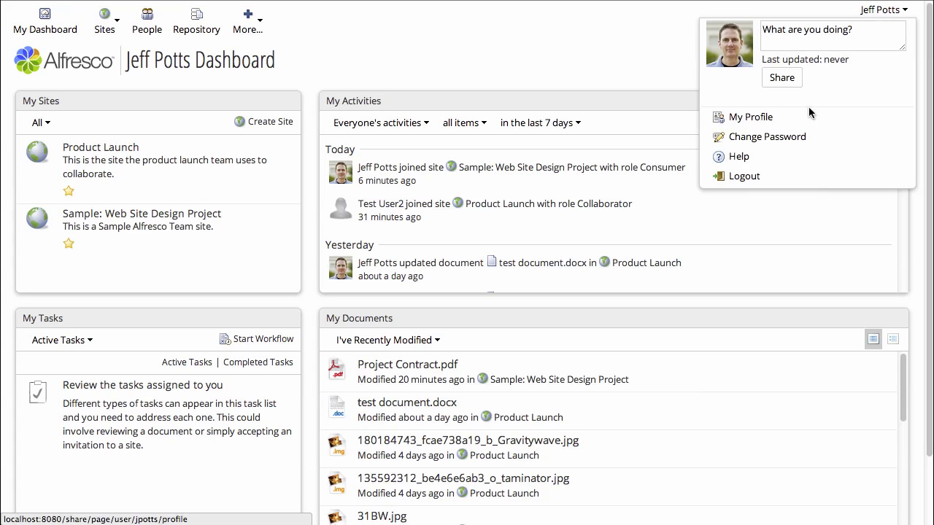
pyautogui.click(755, 175)
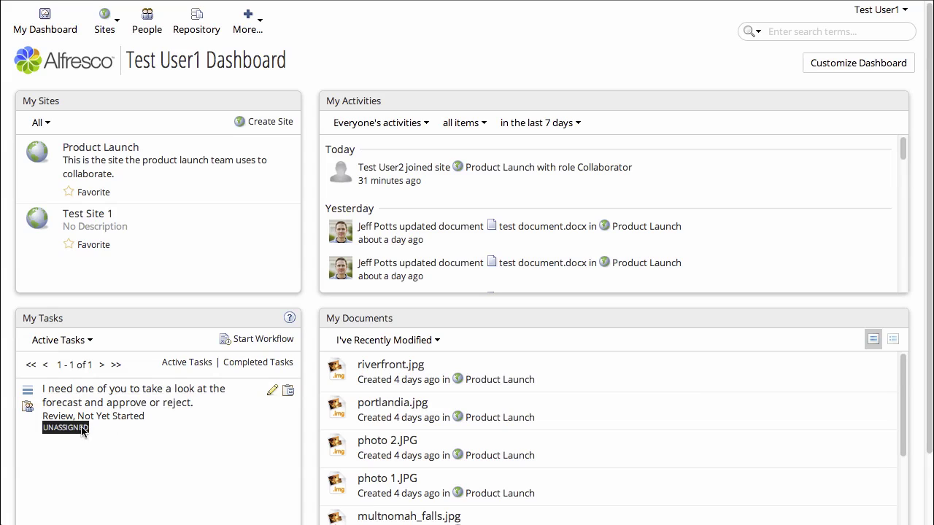
# Step: Claim the unassigned forecast review task and approve it, commenting 'Looks good to me'
pyautogui.click(169, 395)
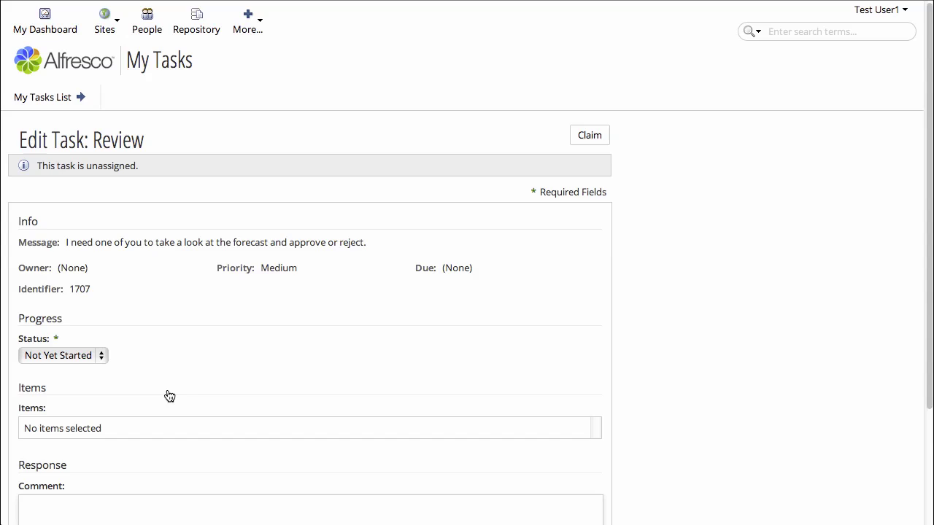
pyautogui.scroll(-2, 169, 396)
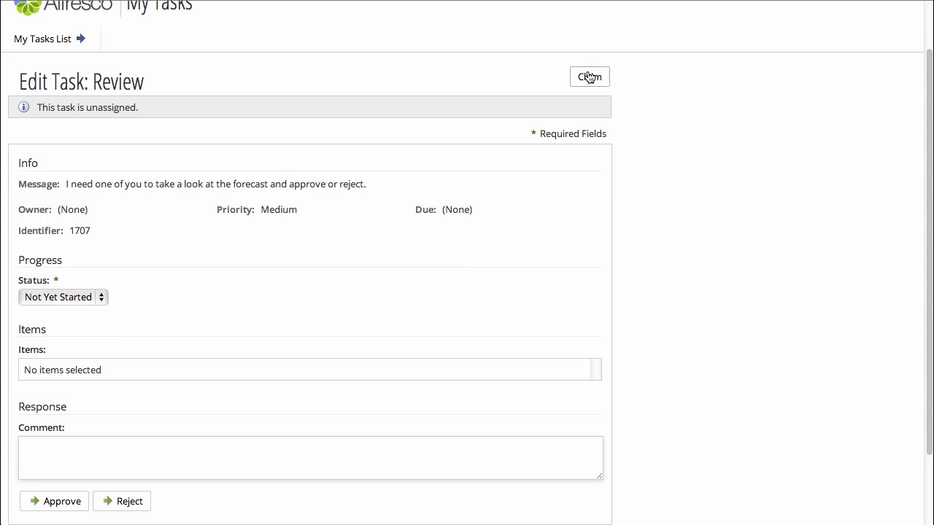
pyautogui.click(589, 77)
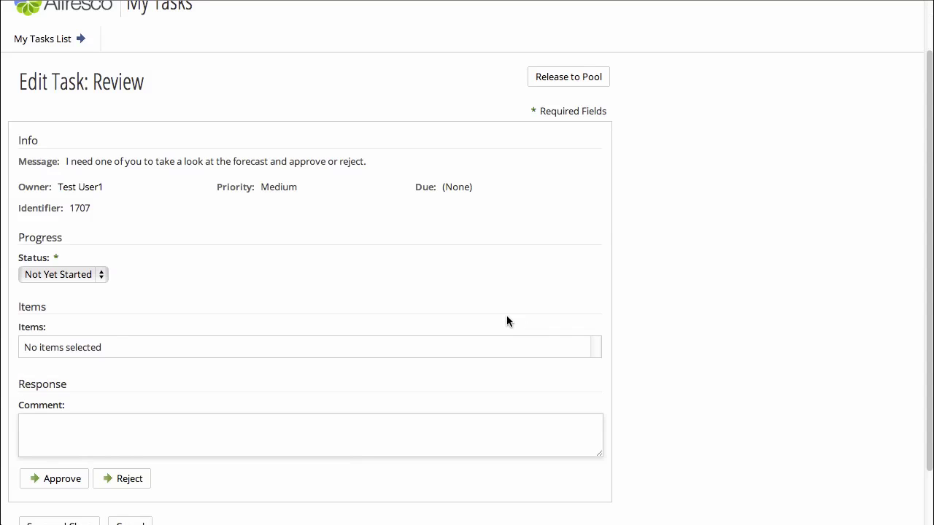
pyautogui.click(65, 424)
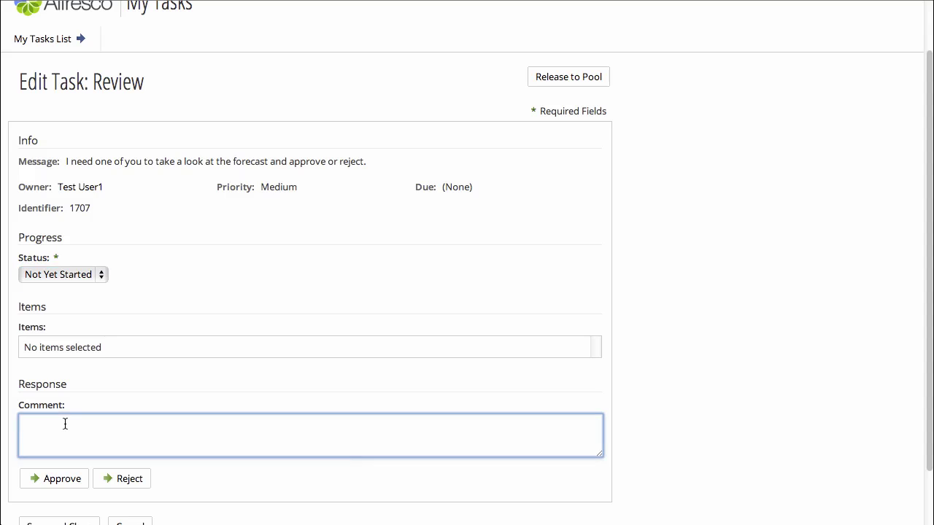
pyautogui.write('Looks good to me!')
pyautogui.click(55, 478)
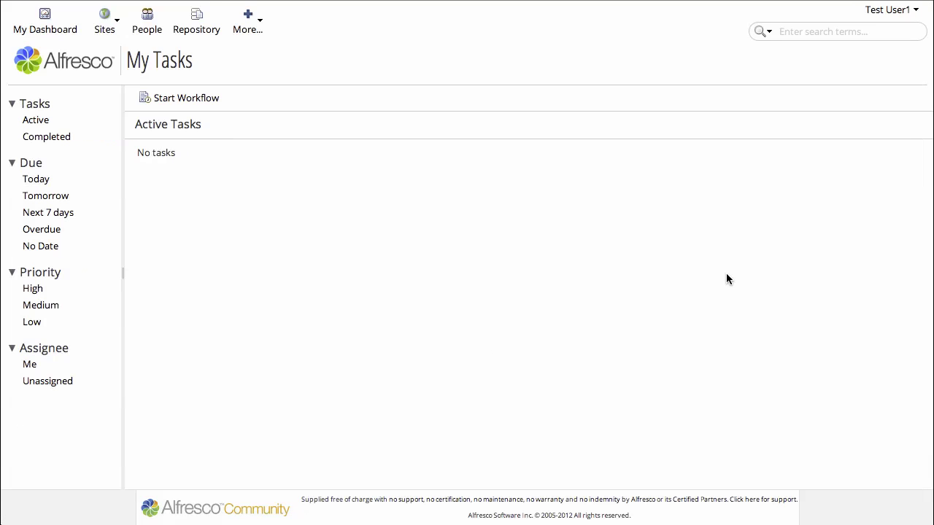
# Step: Sign out of the reviewer account and log in as the workflow initiator
pyautogui.click(879, 16)
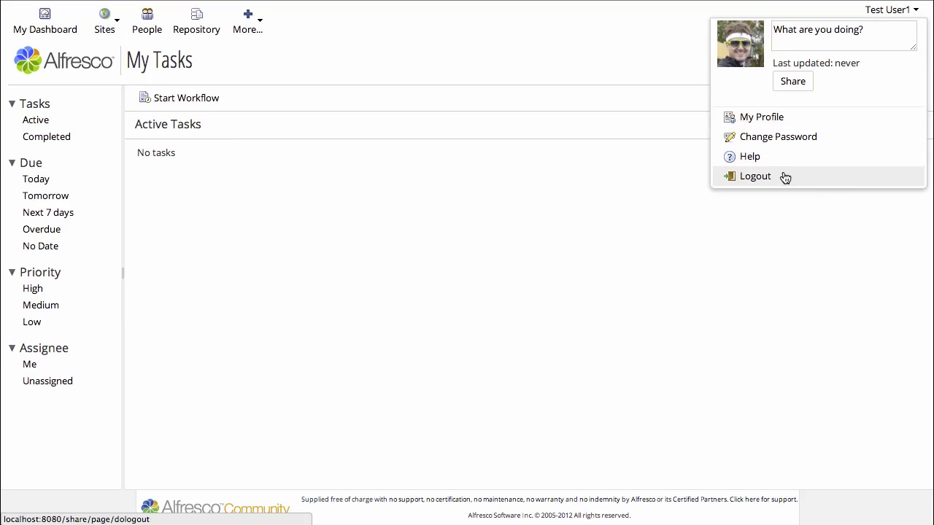
pyautogui.click(763, 178)
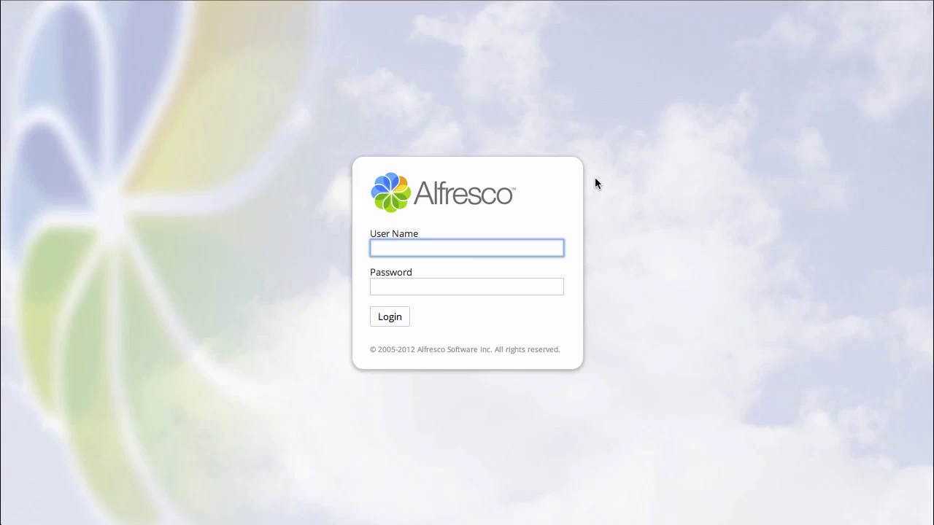
pyautogui.press('Tab')
pyautogui.write('demo')
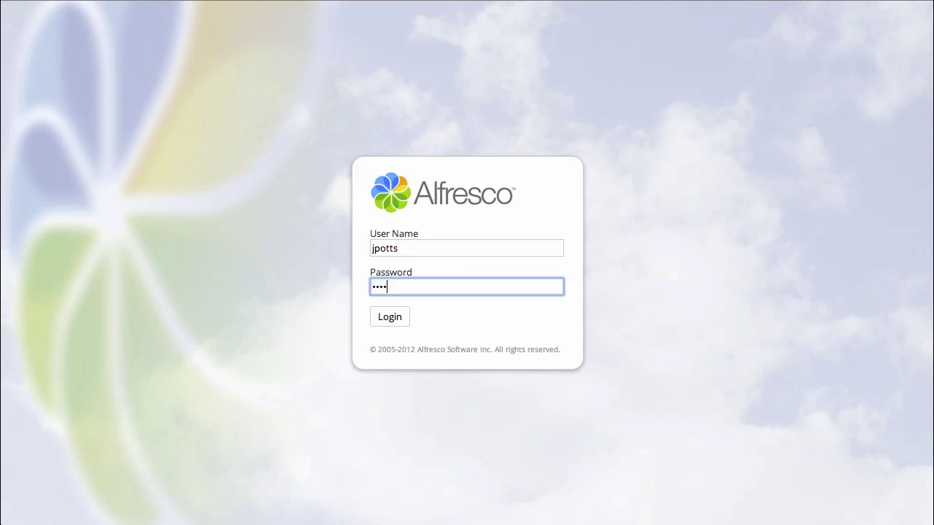
pyautogui.press('Return')
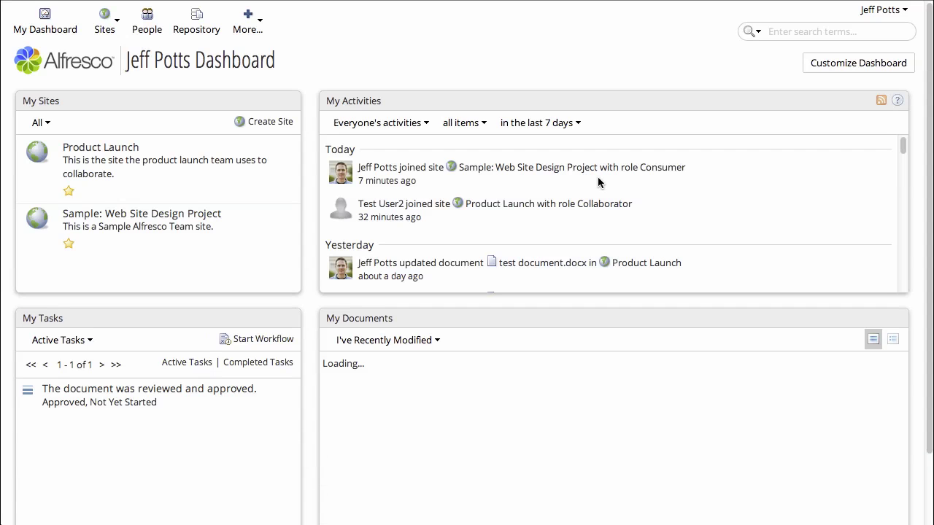
# Step: Open the active tasks list and review the approved workflow's details
pyautogui.click(191, 363)
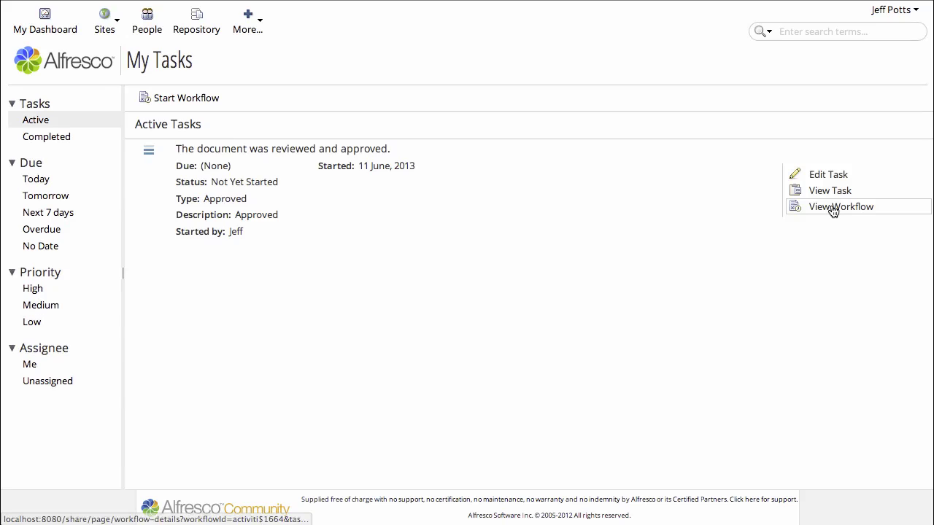
pyautogui.click(833, 210)
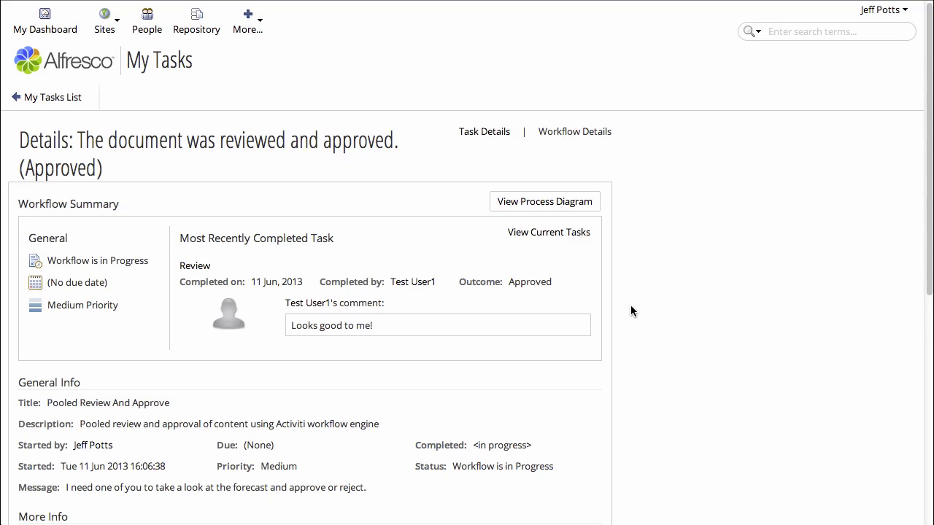
pyautogui.scroll(-3, 631, 307)
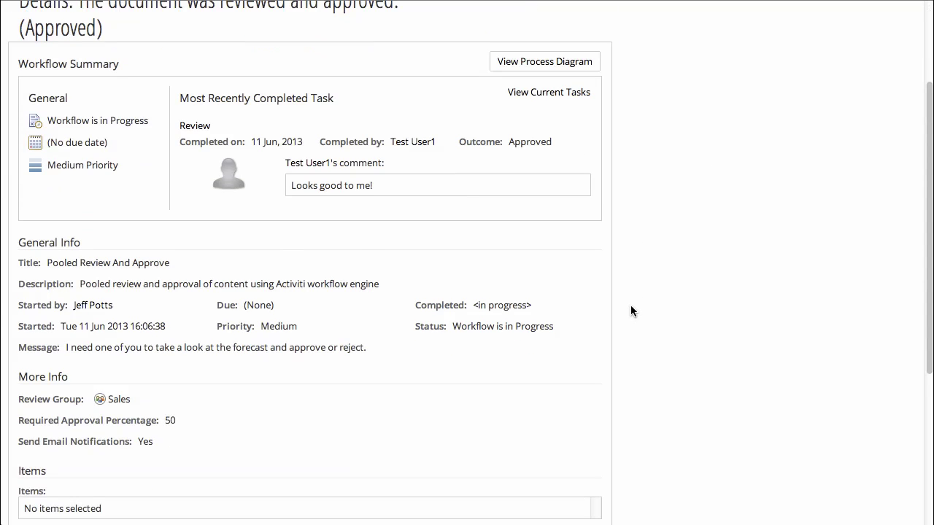
pyautogui.scroll(-2, 630, 305)
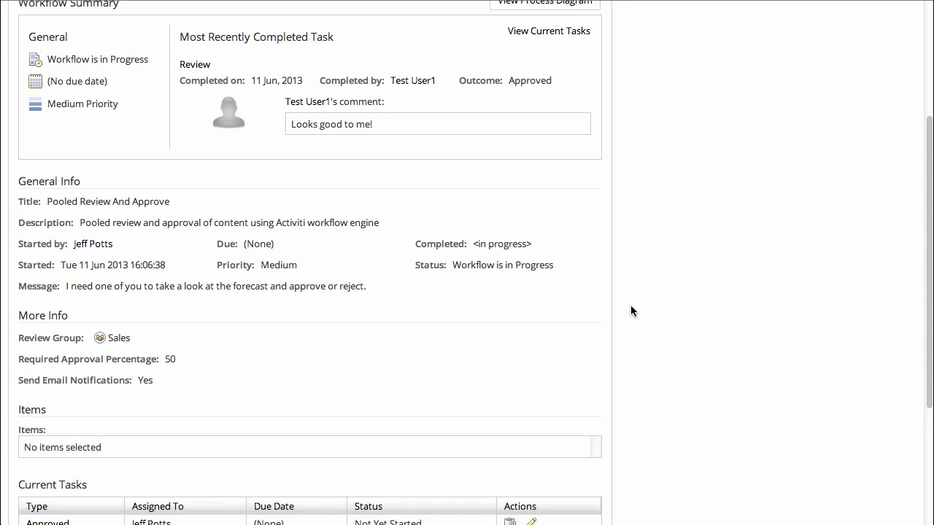
pyautogui.scroll(-3, 630, 306)
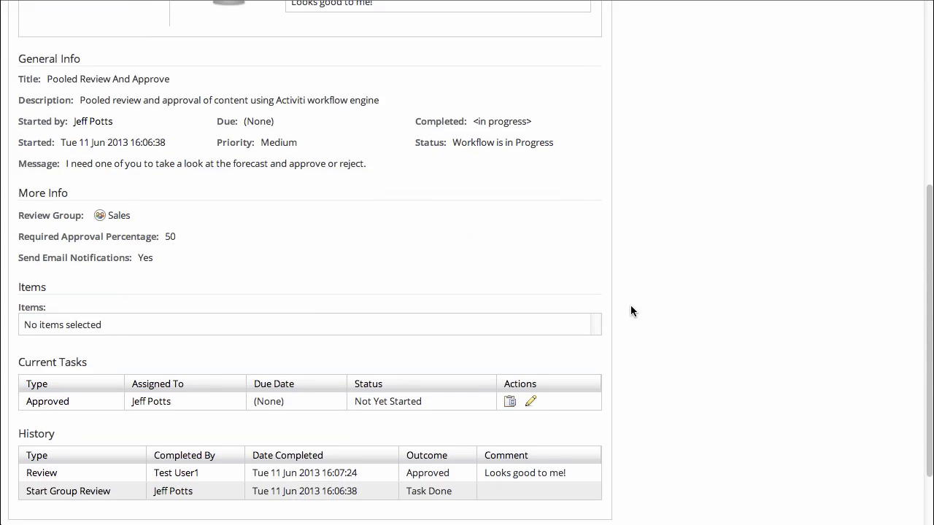
pyautogui.scroll(-1, 631, 306)
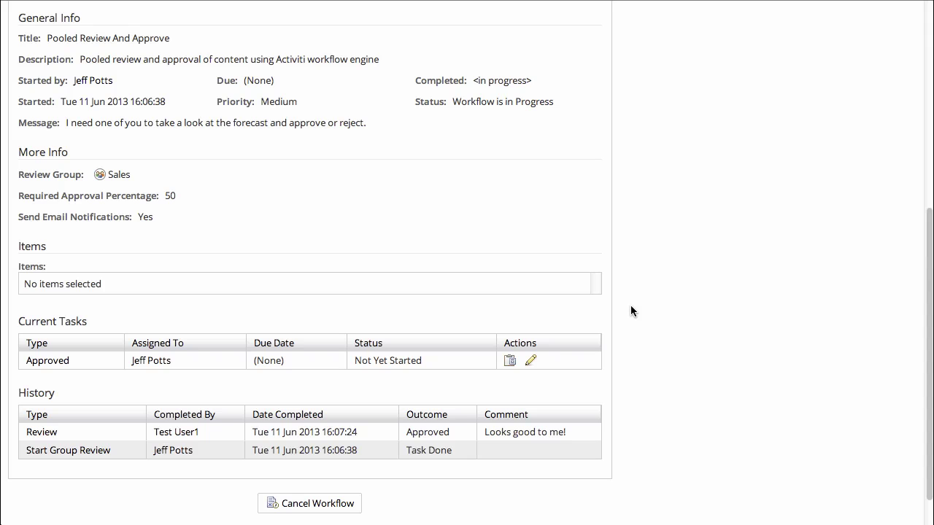
pyautogui.scroll(5, 630, 305)
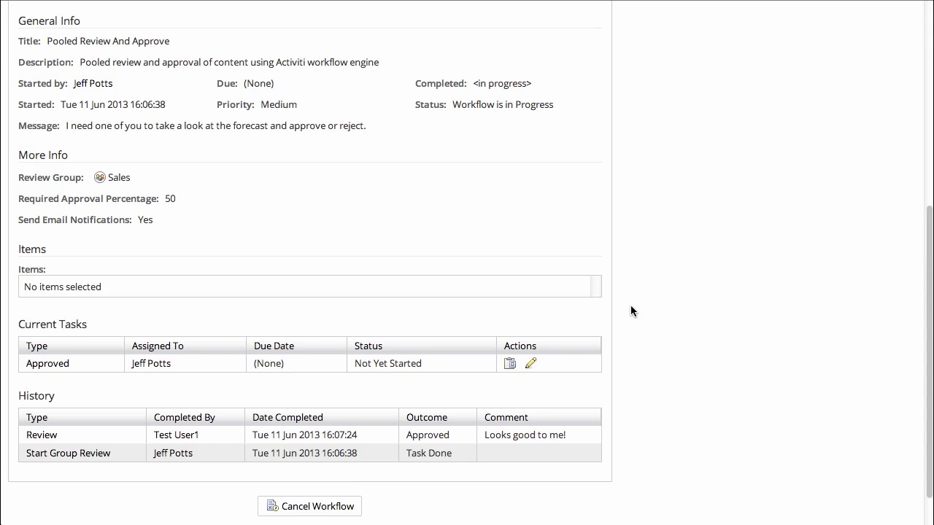
pyautogui.scroll(5, 631, 305)
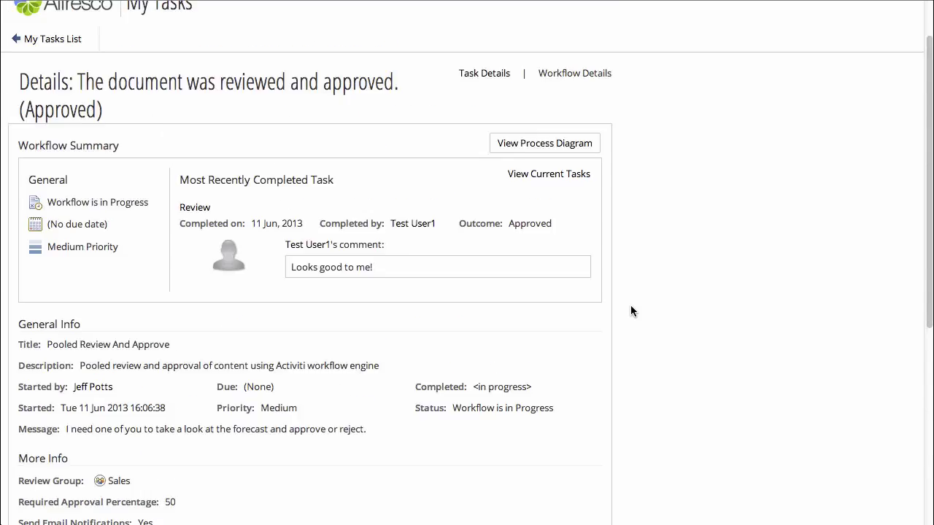
# Step: View the workflow's process diagram, then switch to the approval task's details
pyautogui.click(562, 202)
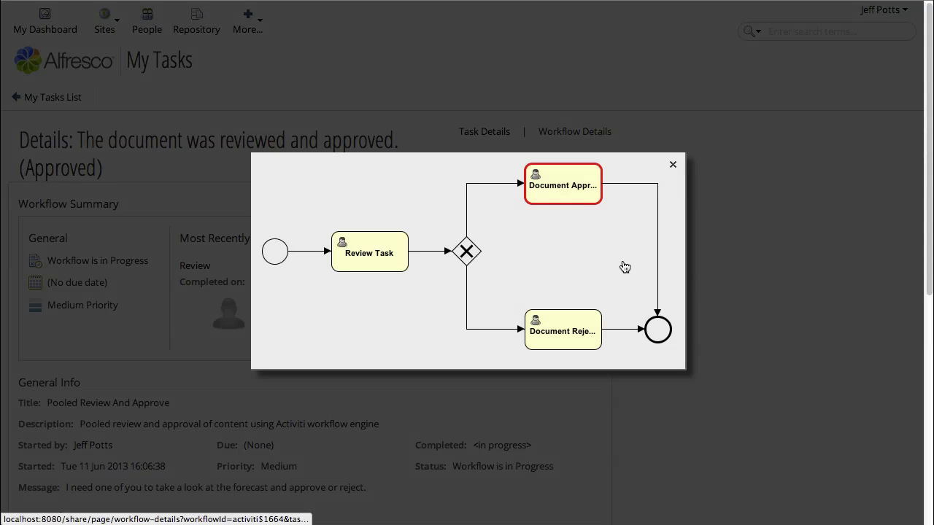
pyautogui.click(672, 164)
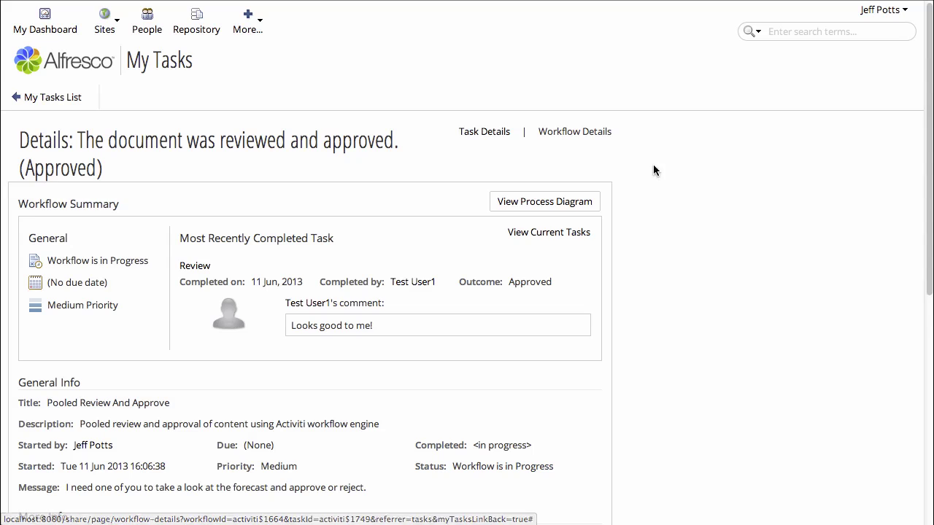
pyautogui.click(489, 137)
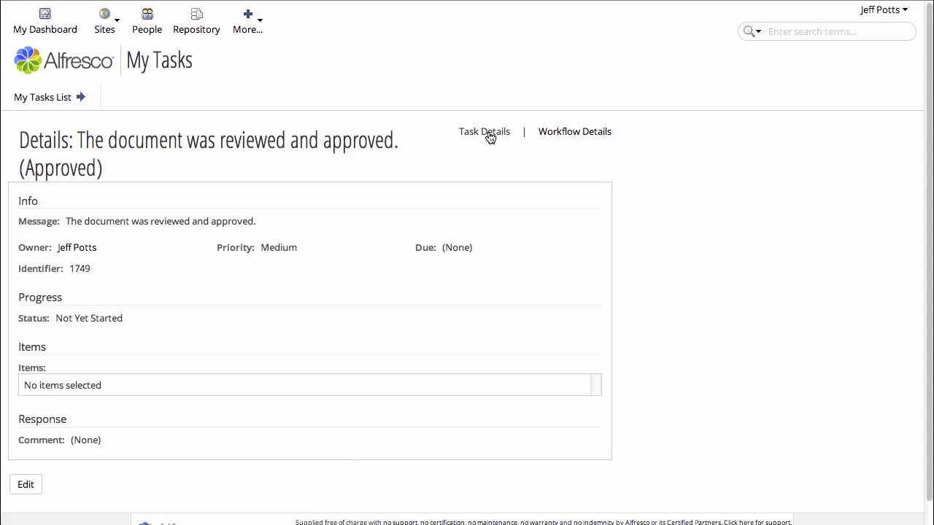
pyautogui.scroll(-1, 116, 391)
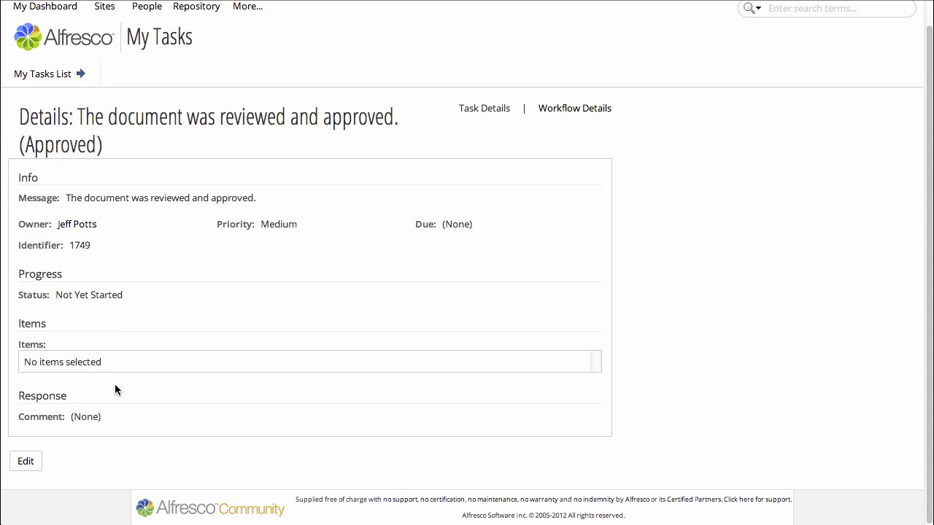
# Step: Mark the Approved notification task as Task Done and return to the tasks list
pyautogui.click(25, 461)
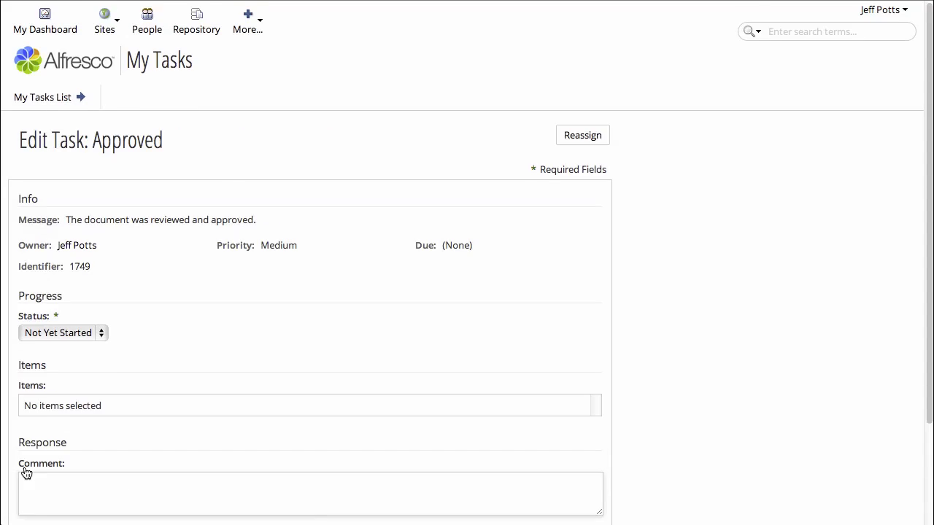
pyautogui.scroll(-4, 25, 473)
pyautogui.click(65, 416)
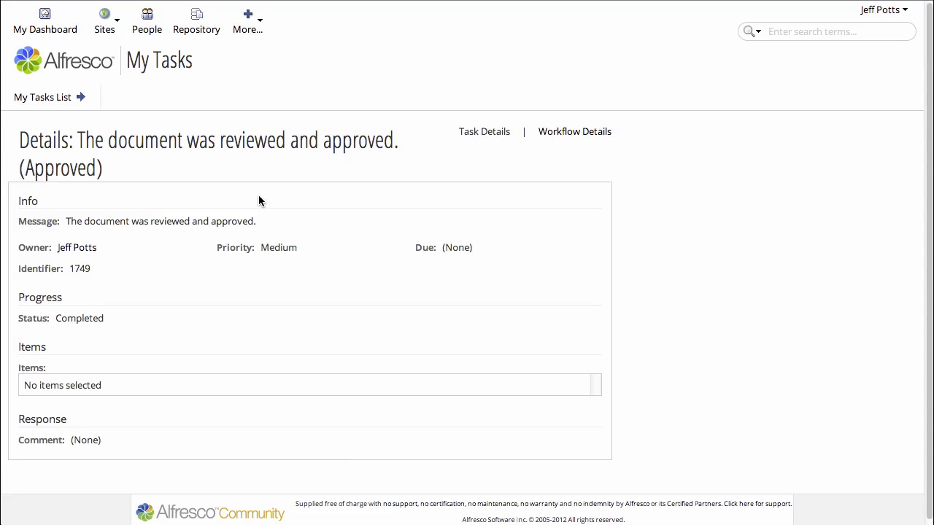
pyautogui.click(31, 99)
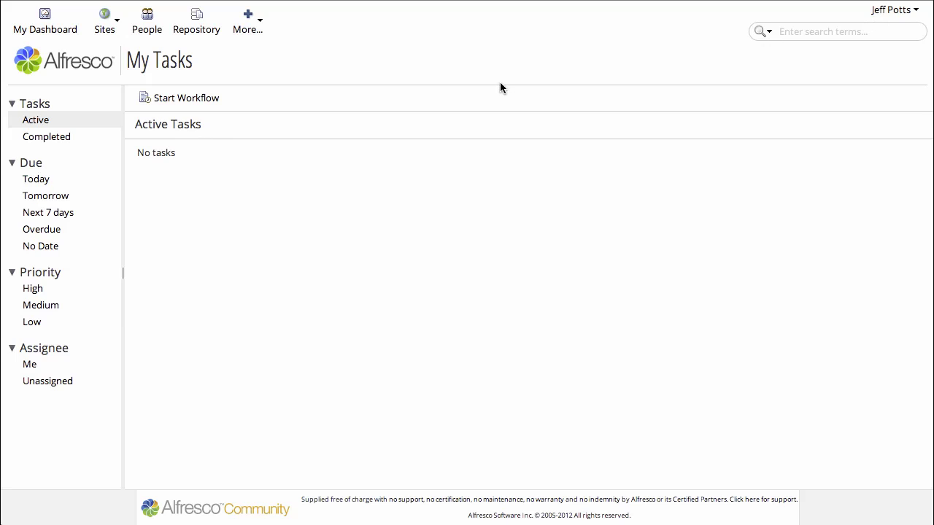
# Step: Open the Start Workflow page and browse the workflow types without picking one
pyautogui.click(181, 100)
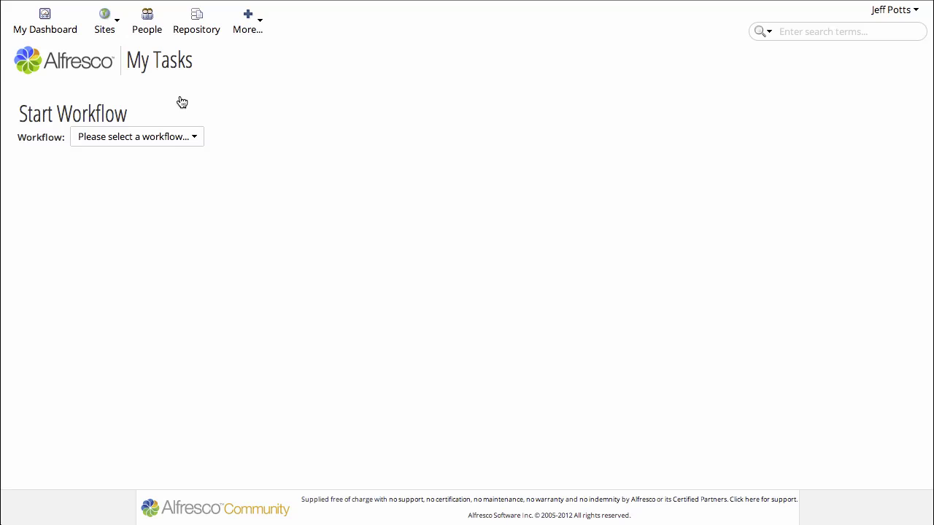
pyautogui.click(175, 144)
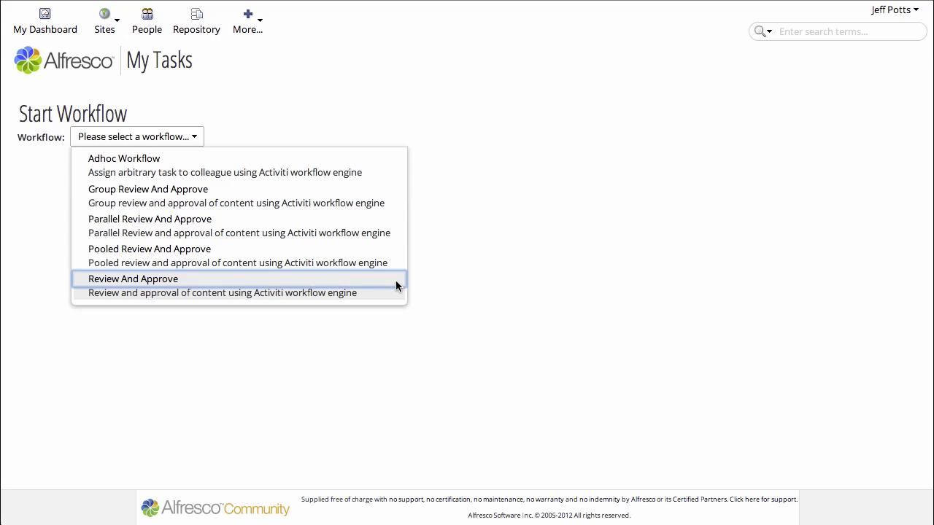
pyautogui.click(444, 290)
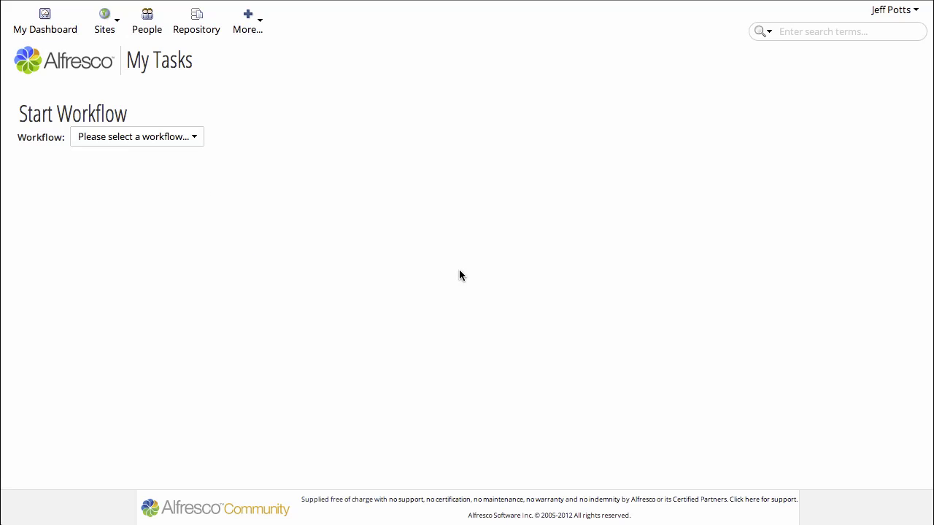